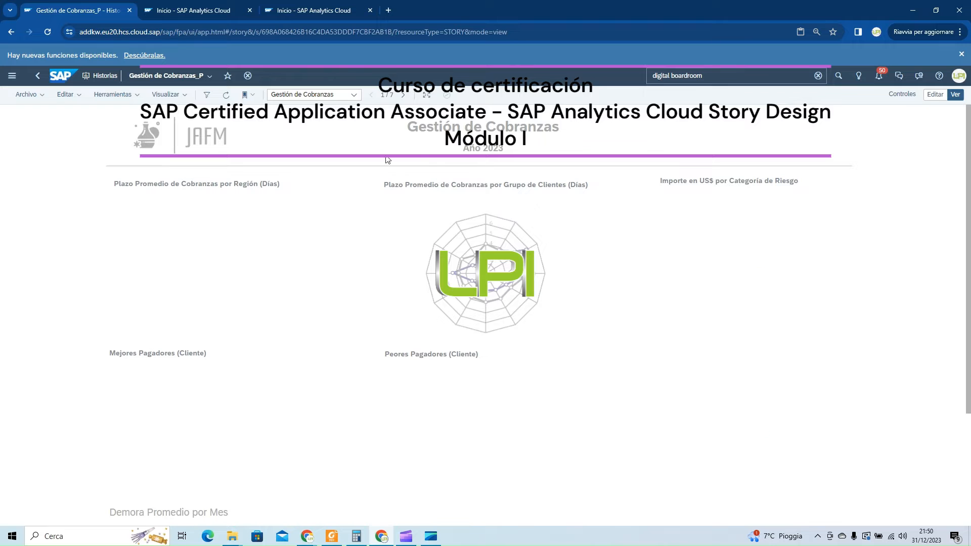
Page through the Gestión de Cobranzas_P story up to the key influence factors page and return to its first page
{"action": "left_click", "coordinate": [404, 95]}
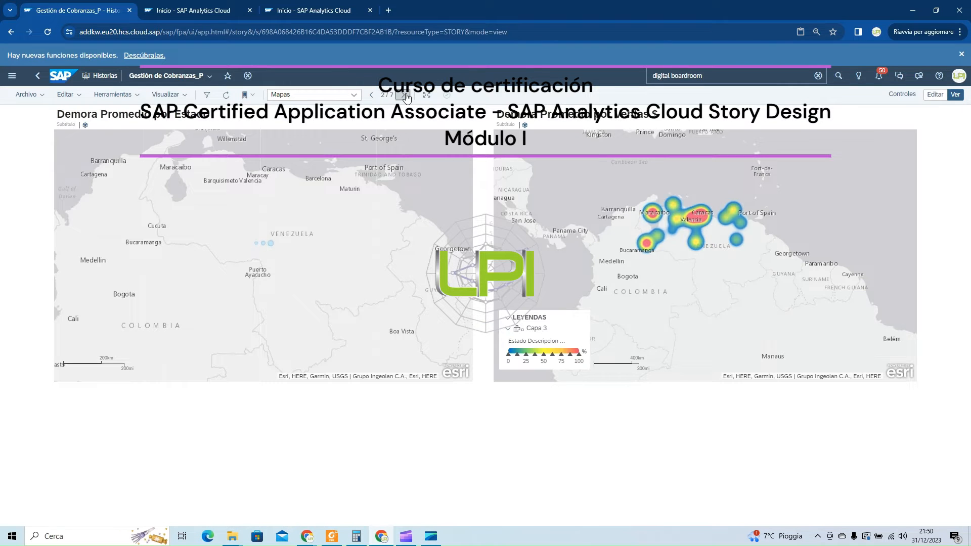
{"action": "left_click", "coordinate": [404, 95]}
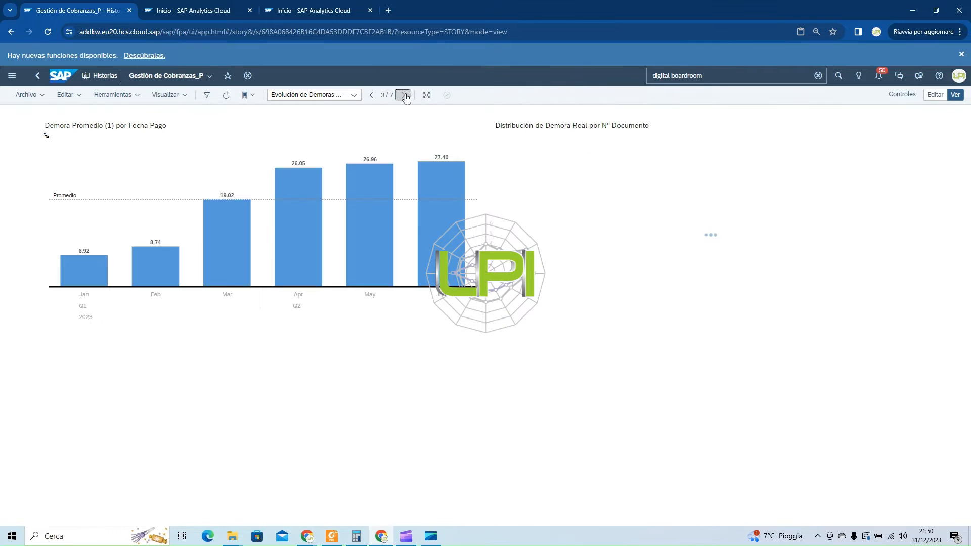
{"action": "left_click", "coordinate": [404, 95]}
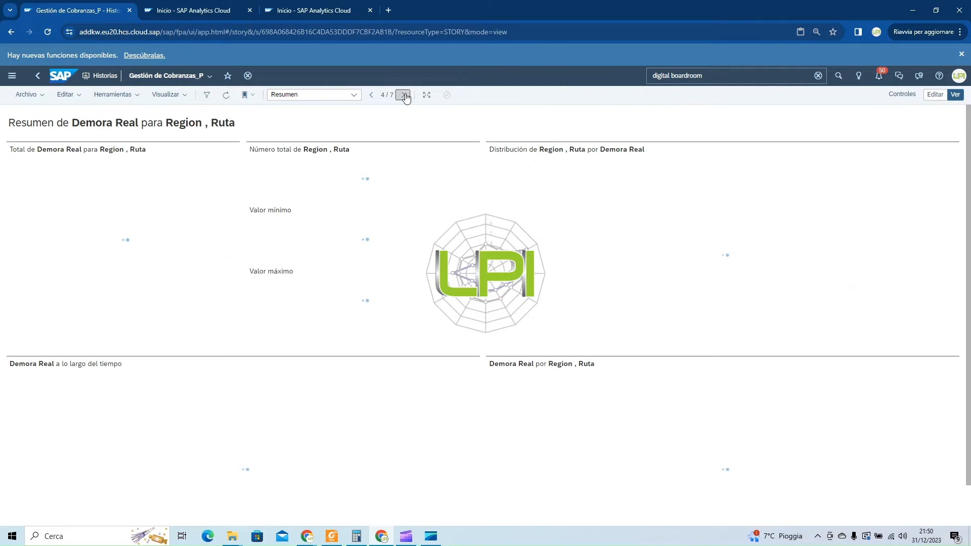
{"action": "left_click", "coordinate": [405, 95]}
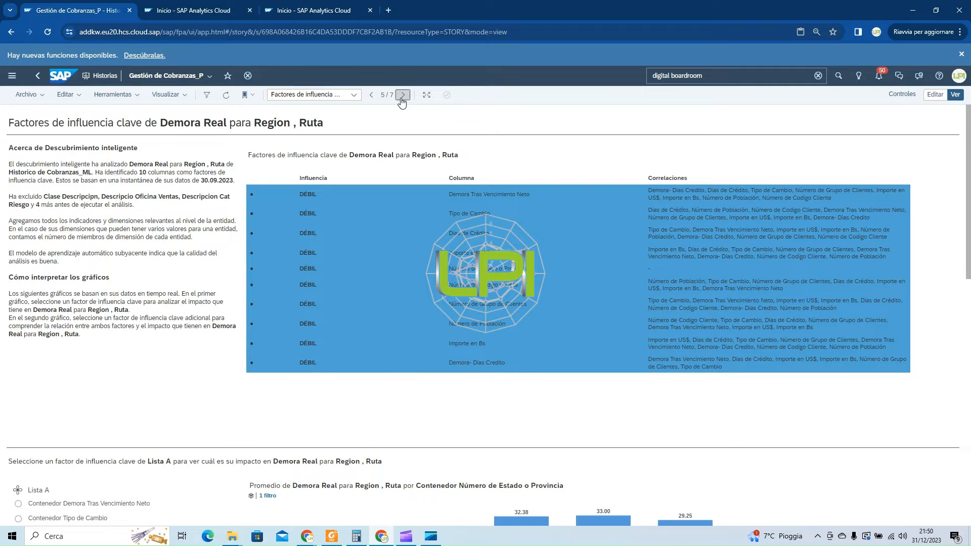
{"action": "left_click", "coordinate": [372, 96]}
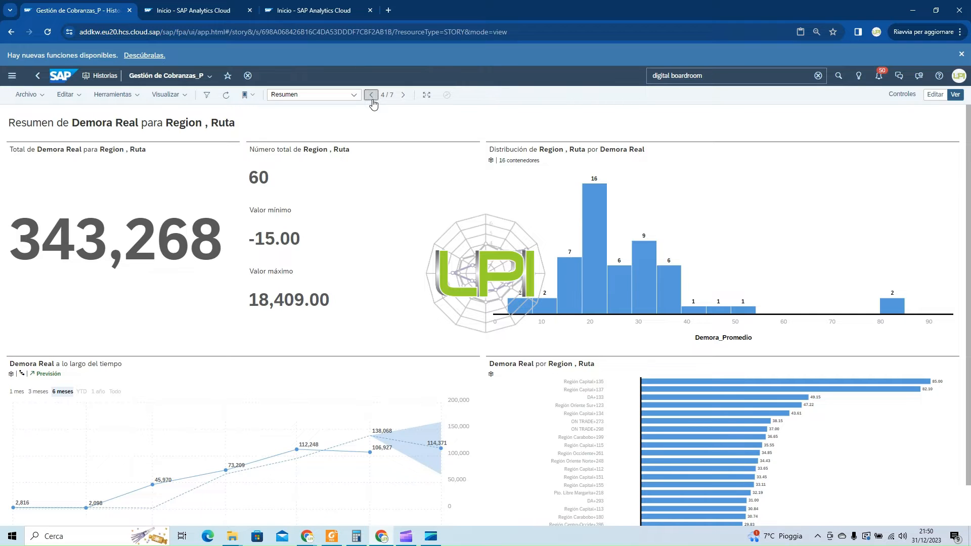
{"action": "left_click", "coordinate": [372, 101]}
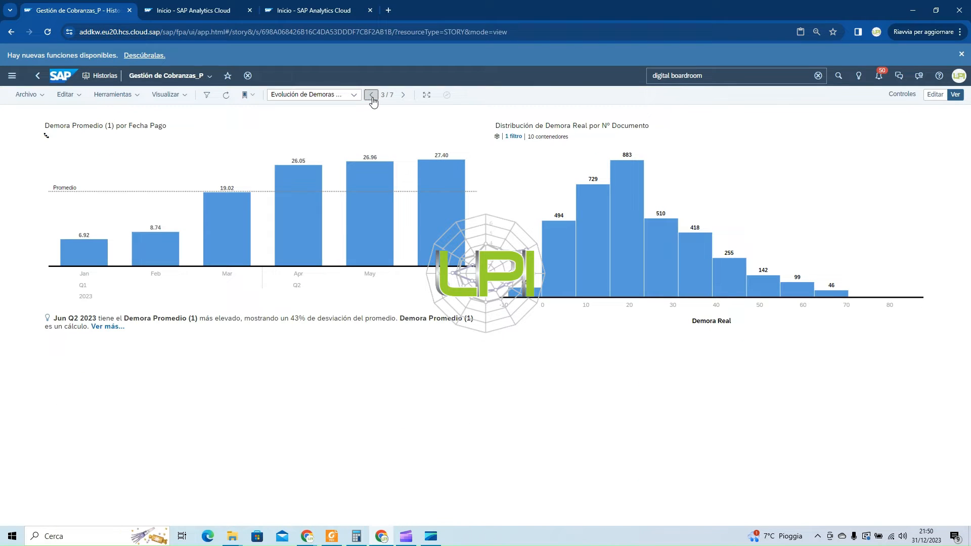
{"action": "left_click", "coordinate": [372, 96]}
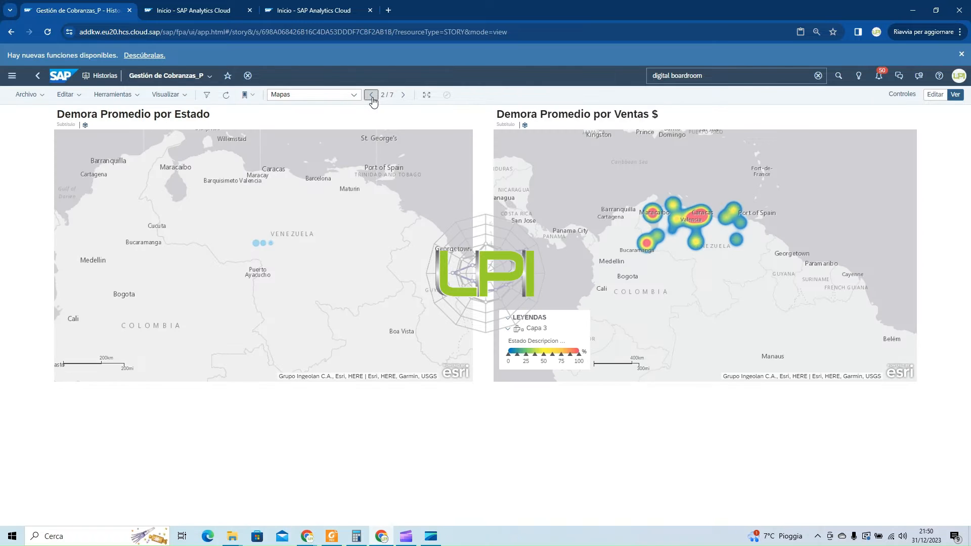
{"action": "left_click", "coordinate": [372, 98]}
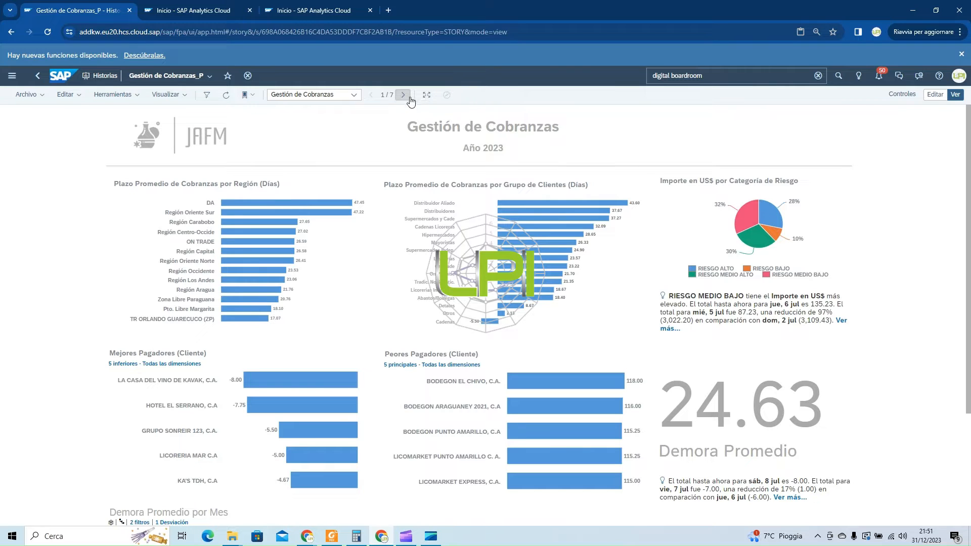
Create a new canvas (Área de diseño) story from the Historias area using the optimized design experience
{"action": "left_click", "coordinate": [12, 76]}
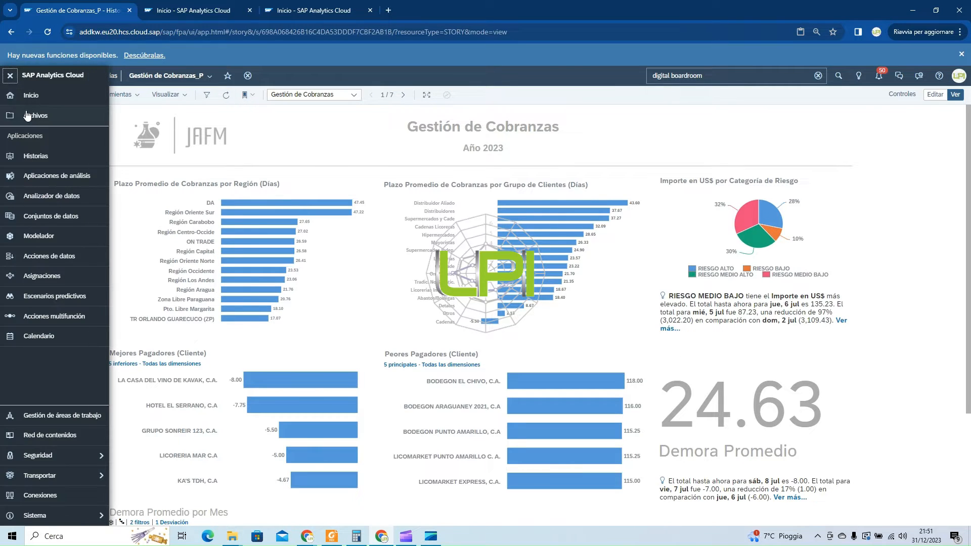
{"action": "left_click", "coordinate": [33, 96]}
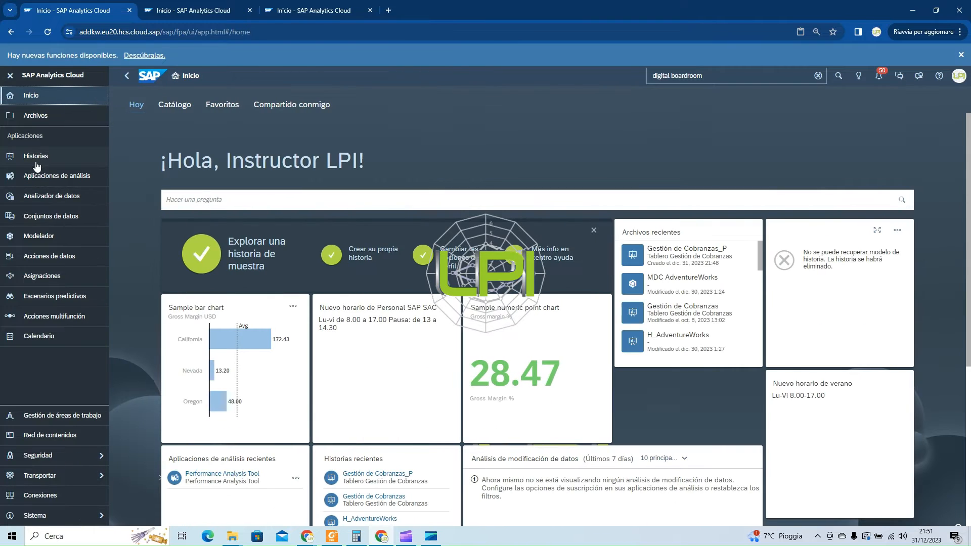
{"action": "left_click", "coordinate": [90, 160]}
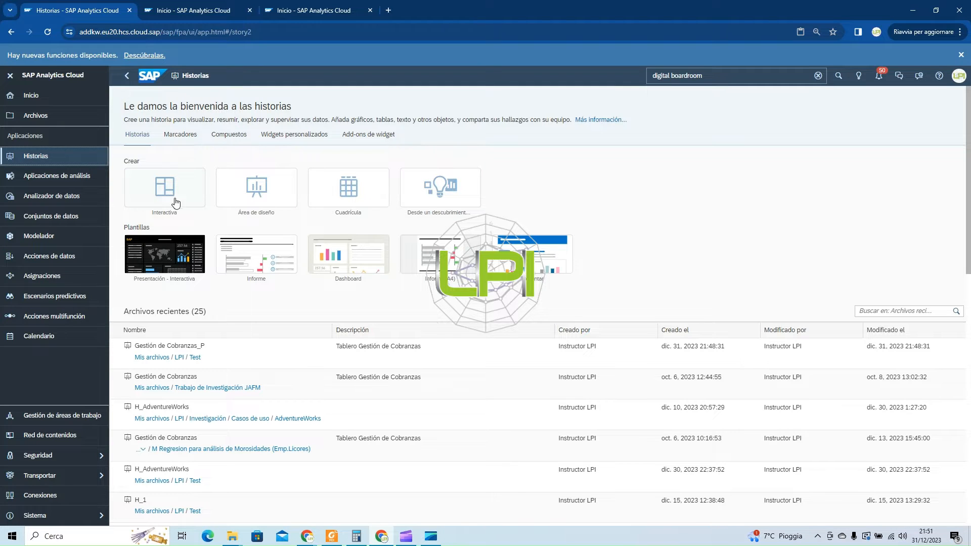
{"action": "left_click", "coordinate": [245, 198]}
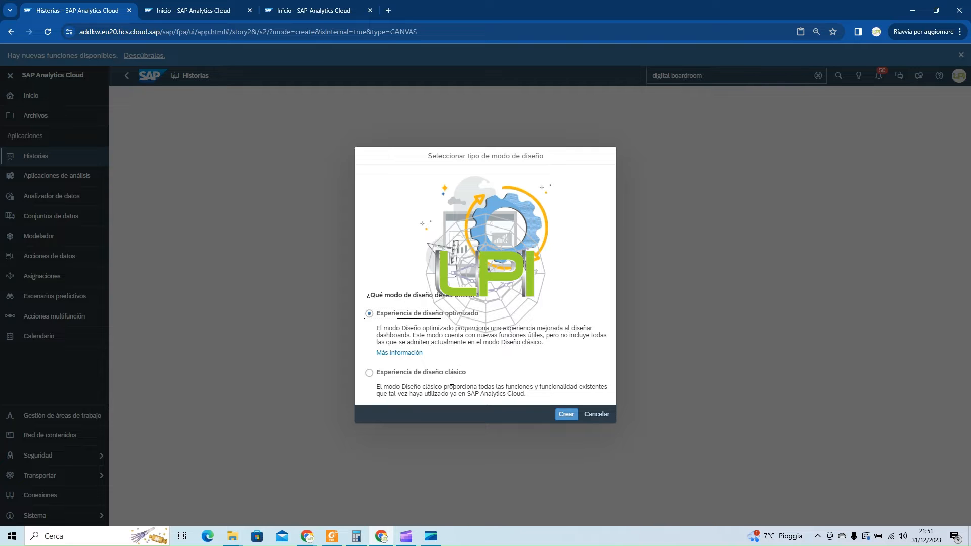
{"action": "left_click", "coordinate": [564, 415]}
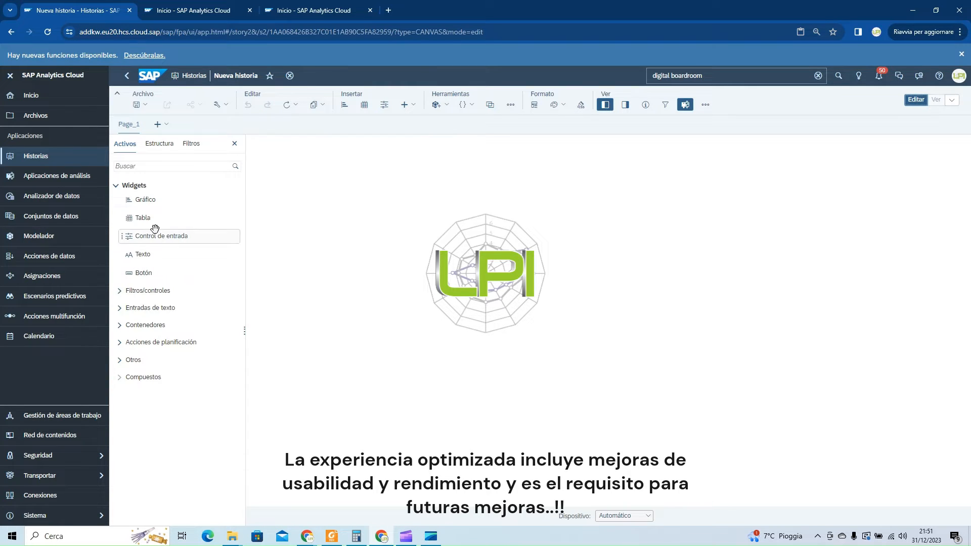
Add a chart to the page based on the MDC AdventureWorks model from LPI / Investigación / Casos de uso / AdventureWorks
{"action": "left_click_drag", "start_coordinate": [162, 199], "coordinate": [302, 172]}
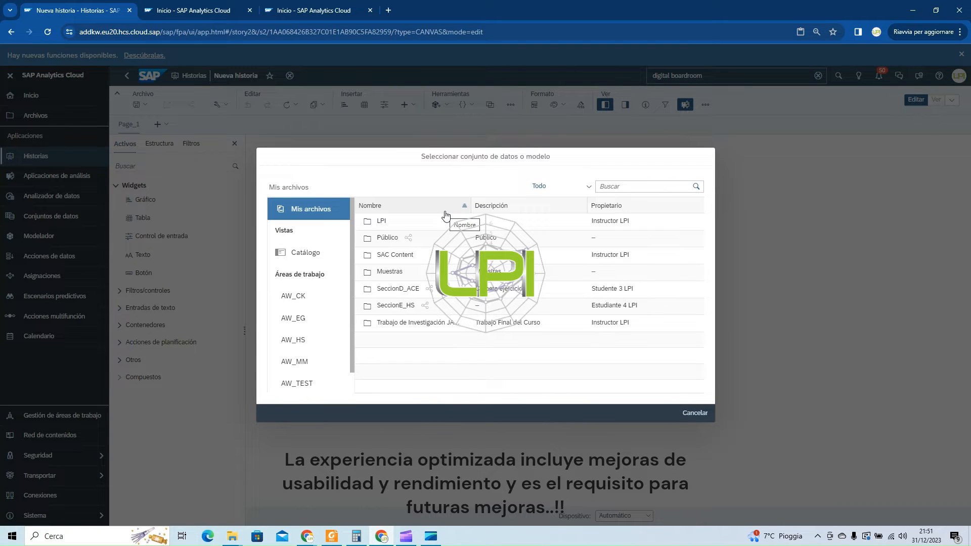
{"action": "left_click", "coordinate": [387, 222]}
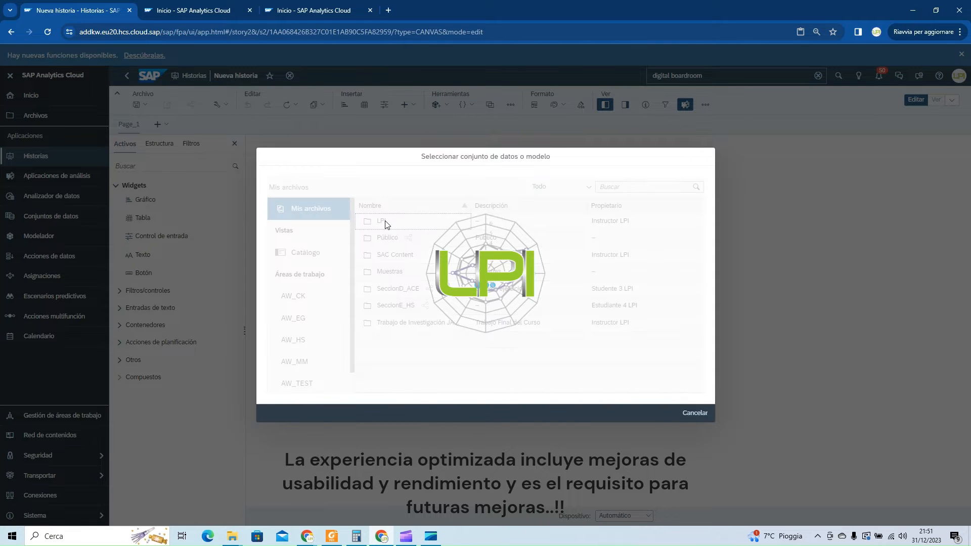
{"action": "left_click", "coordinate": [396, 273]}
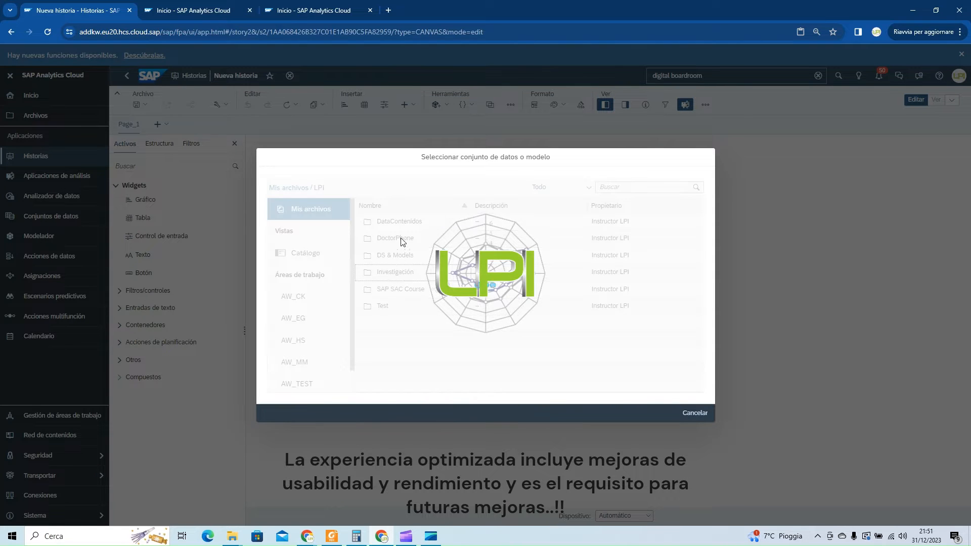
{"action": "left_click", "coordinate": [399, 224]}
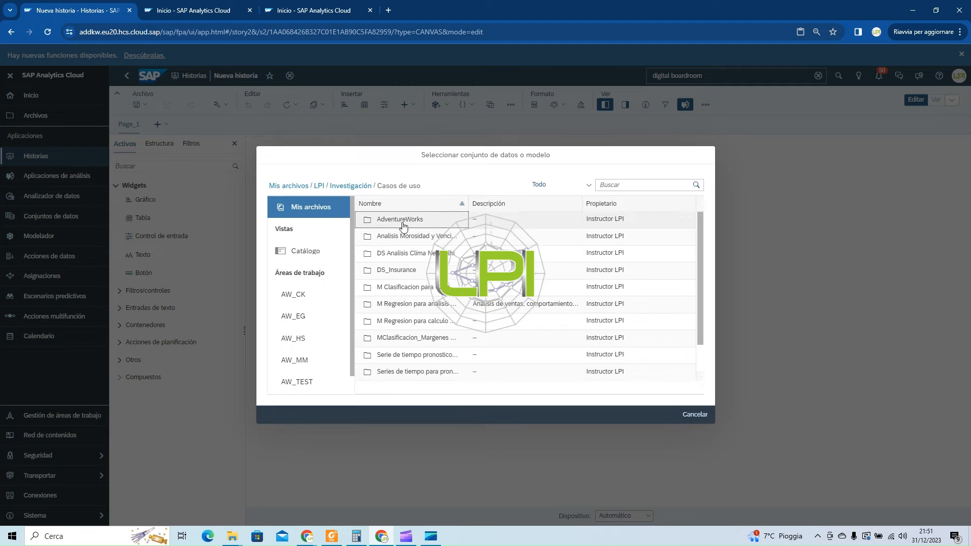
{"action": "left_click", "coordinate": [408, 220]}
{"action": "left_click", "coordinate": [410, 220]}
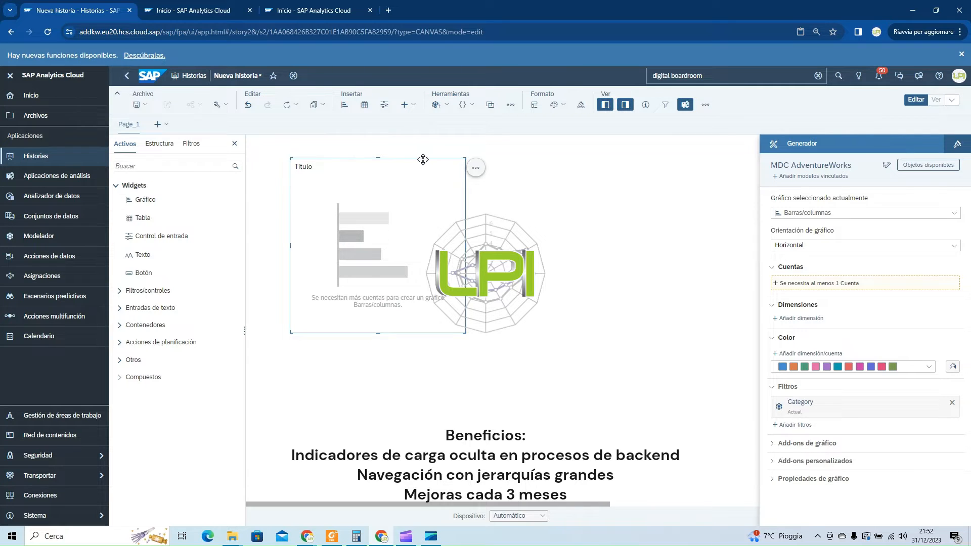
Move the empty chart into the upper-left corner of the page and leave it selected
{"action": "left_click_drag", "start_coordinate": [423, 159], "coordinate": [383, 149]}
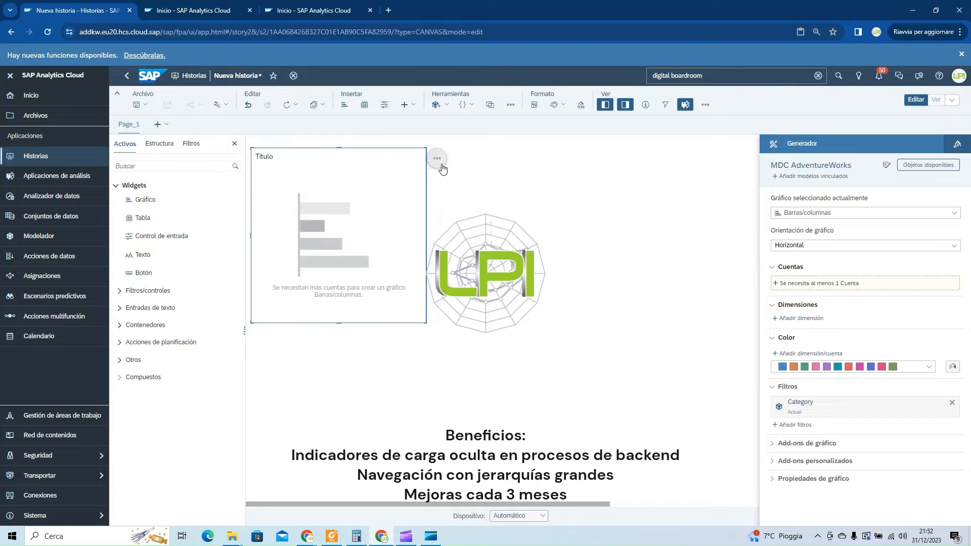
{"action": "left_click", "coordinate": [488, 177]}
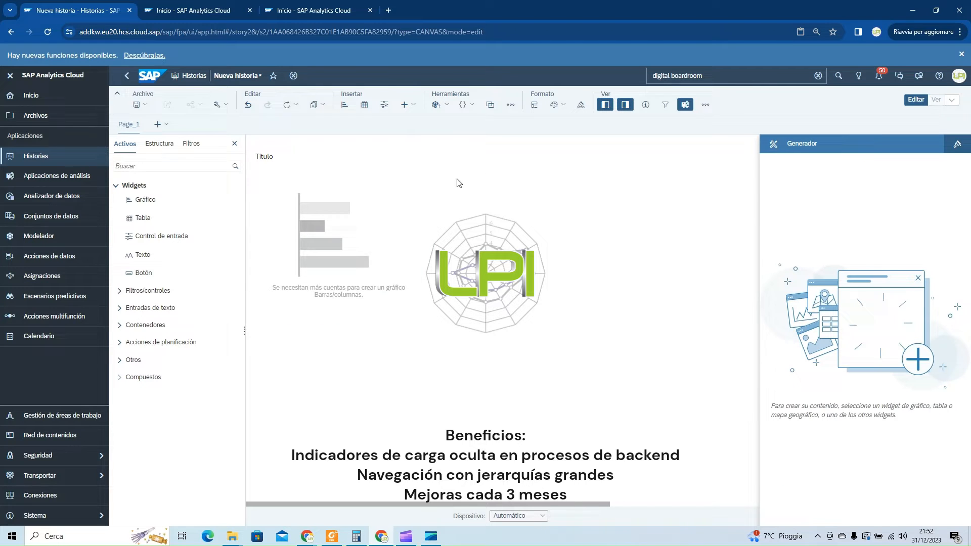
{"action": "left_click", "coordinate": [397, 183]}
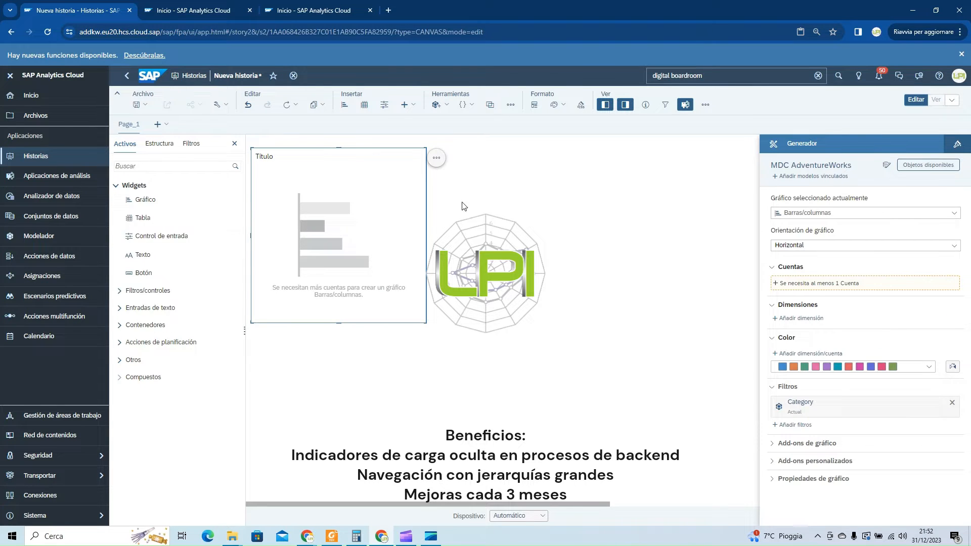
In the second browser tab, create a new canvas (Área de diseño) story using the classic design experience
{"action": "left_click", "coordinate": [212, 11]}
{"action": "left_click", "coordinate": [64, 167]}
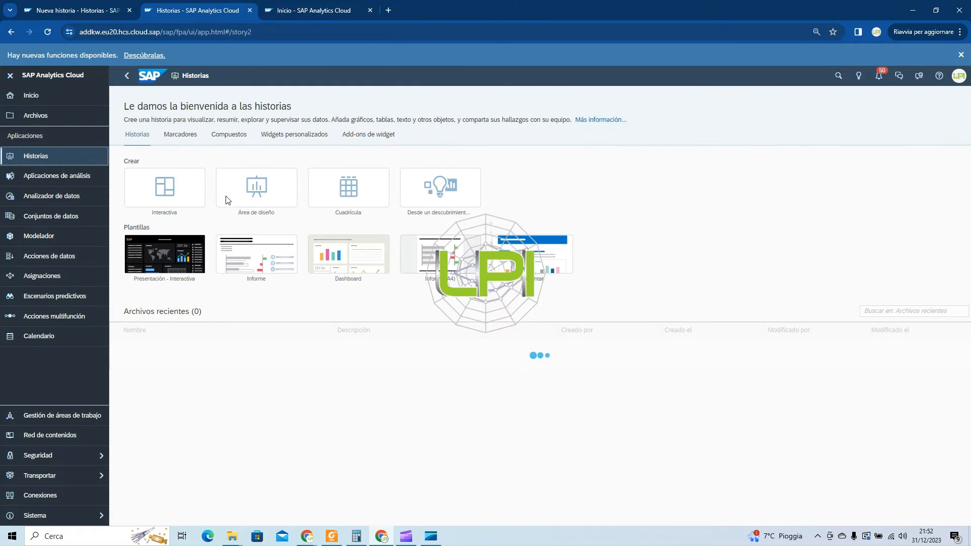
{"action": "left_click", "coordinate": [263, 197]}
{"action": "left_click", "coordinate": [414, 377]}
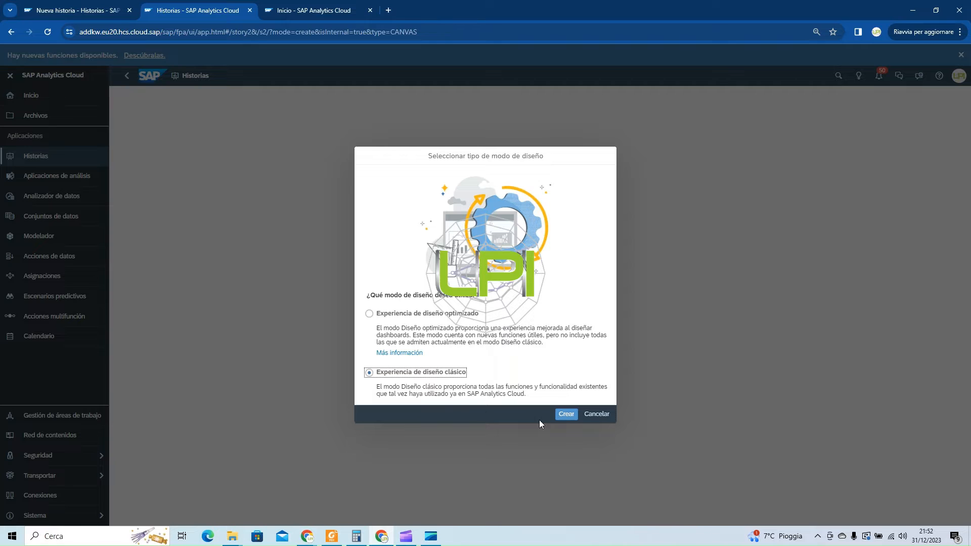
{"action": "left_click", "coordinate": [566, 414]}
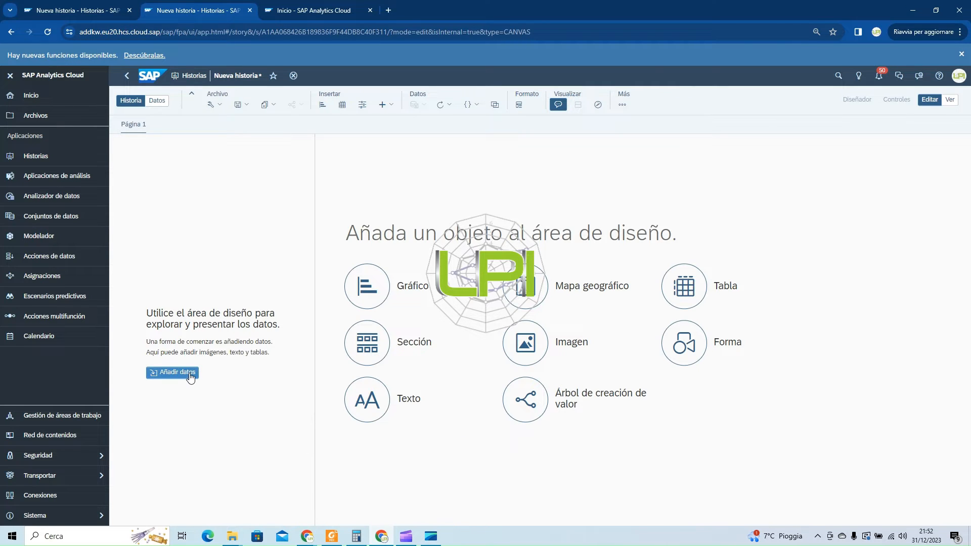
Add the existing MDC AdventureWorks model from LPI / Investigación / Casos de uso / AdventureWorks as the classic story's data
{"action": "left_click", "coordinate": [177, 373]}
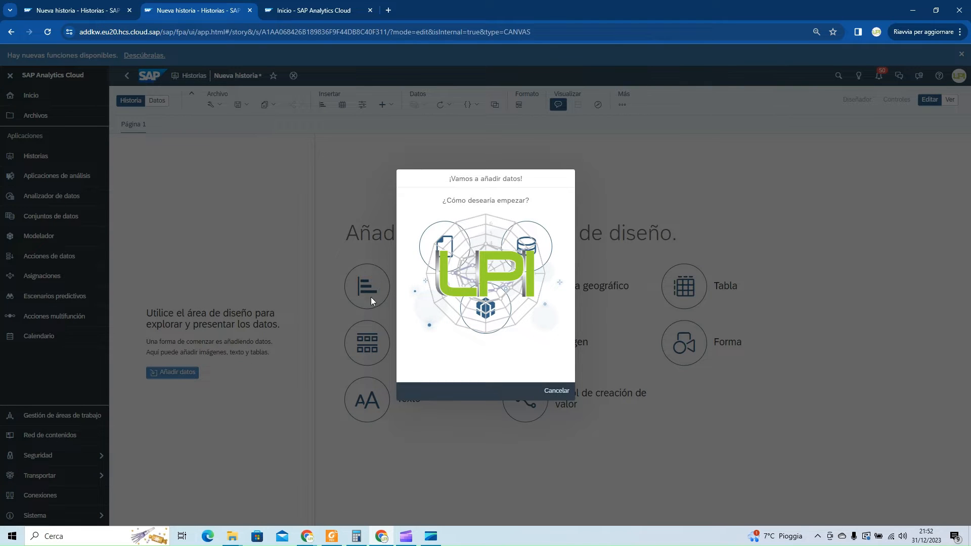
{"action": "left_click", "coordinate": [485, 307]}
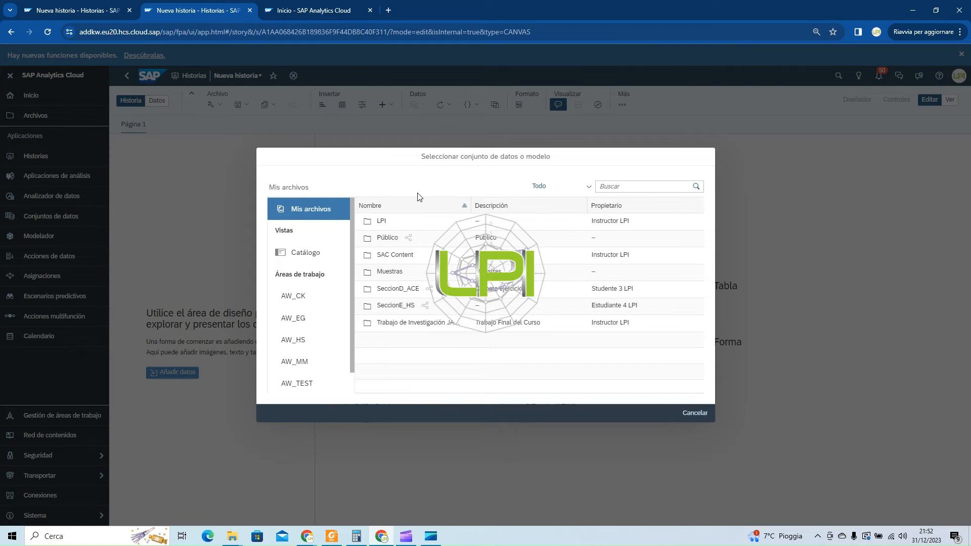
{"action": "left_click", "coordinate": [385, 224]}
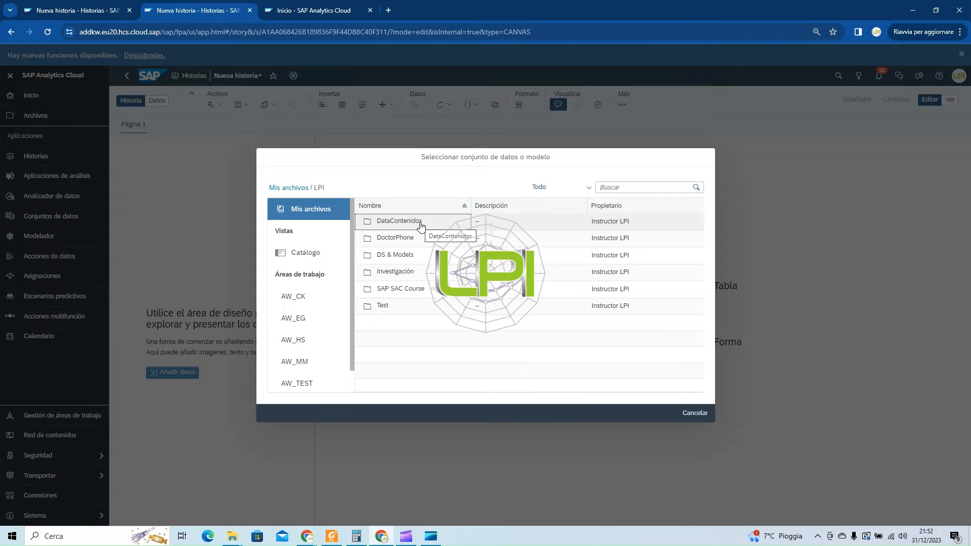
{"action": "left_click", "coordinate": [404, 272]}
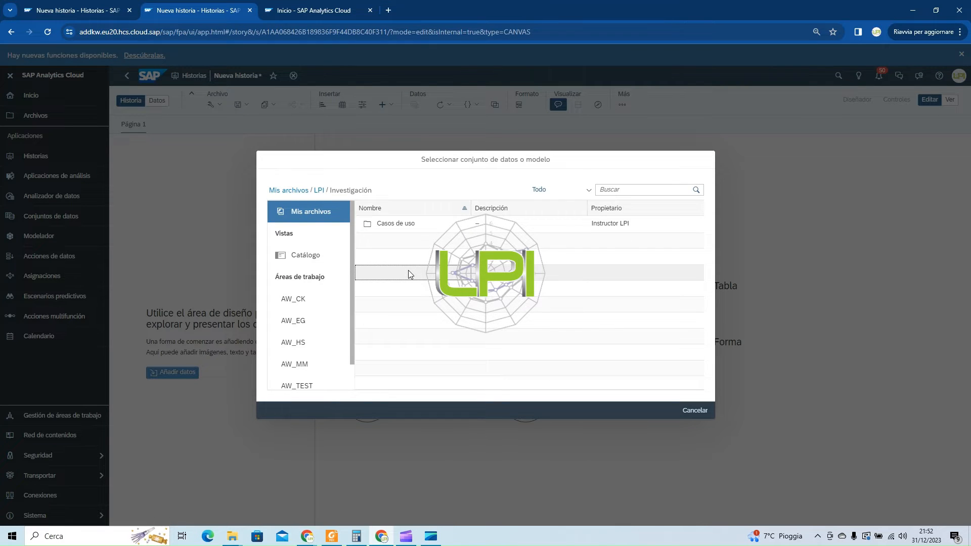
{"action": "left_click", "coordinate": [400, 223]}
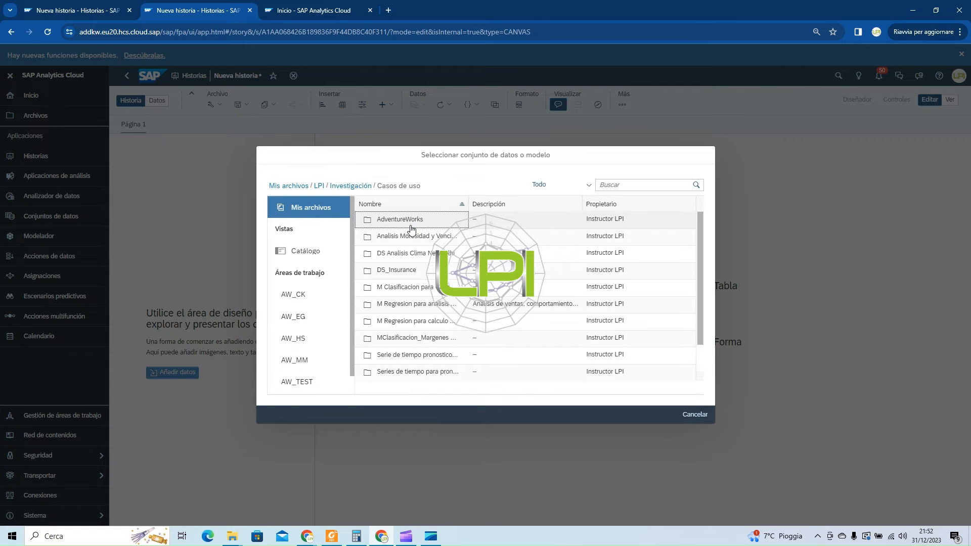
{"action": "left_click", "coordinate": [412, 223]}
{"action": "left_click", "coordinate": [411, 223]}
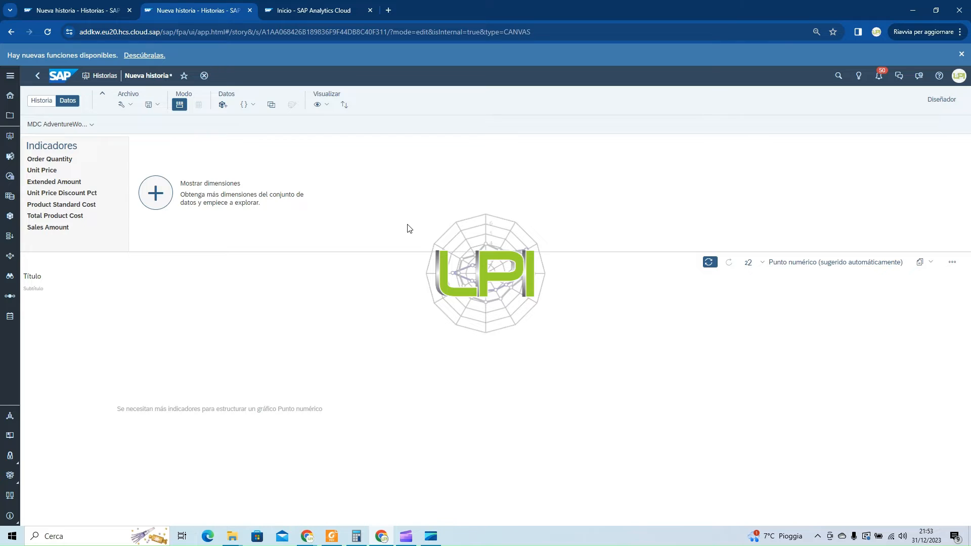
Show all dimensions of the MDC AdventureWorks model beside the measures in the data explorer
{"action": "mouse_move", "coordinate": [112, 150]}
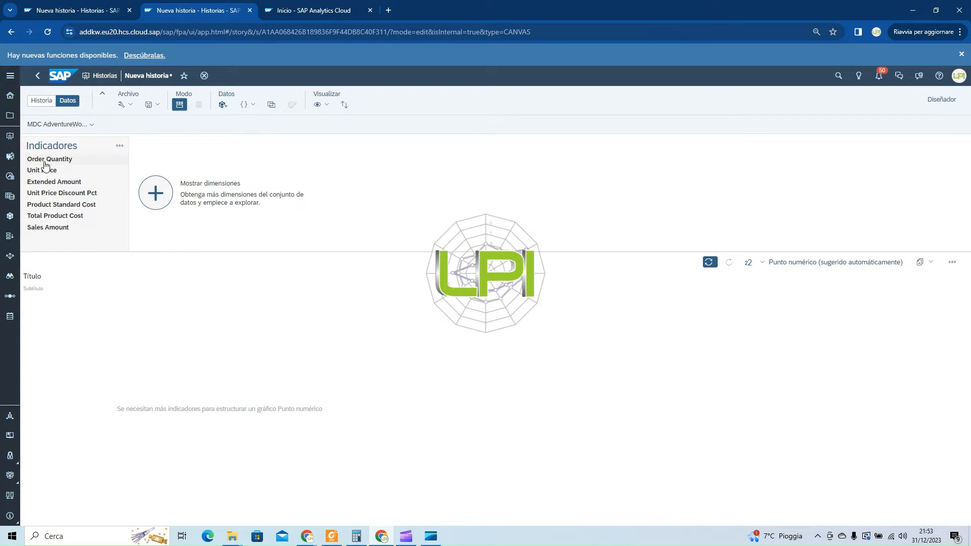
{"action": "left_click", "coordinate": [155, 198]}
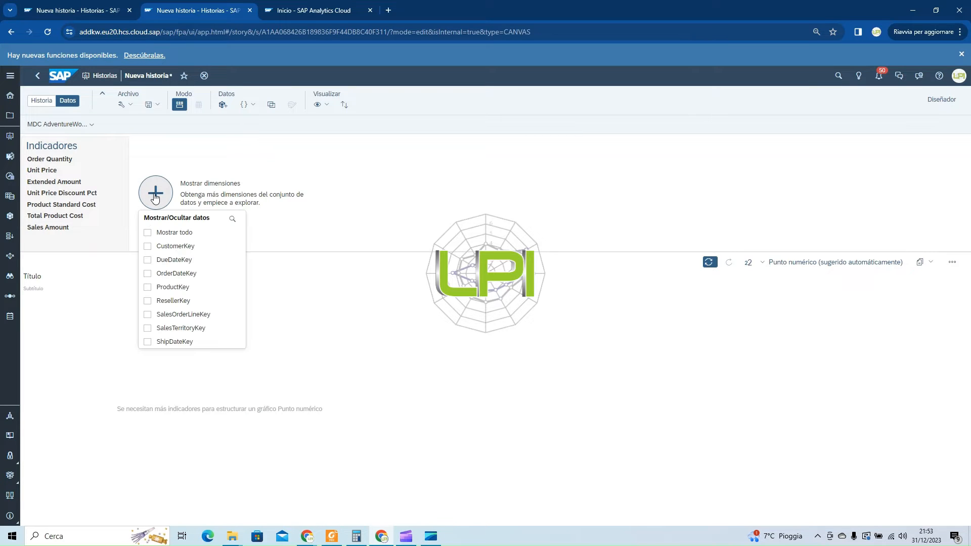
{"action": "left_click", "coordinate": [159, 247]}
{"action": "left_click", "coordinate": [151, 260]}
{"action": "left_click", "coordinate": [149, 273]}
{"action": "left_click", "coordinate": [148, 300]}
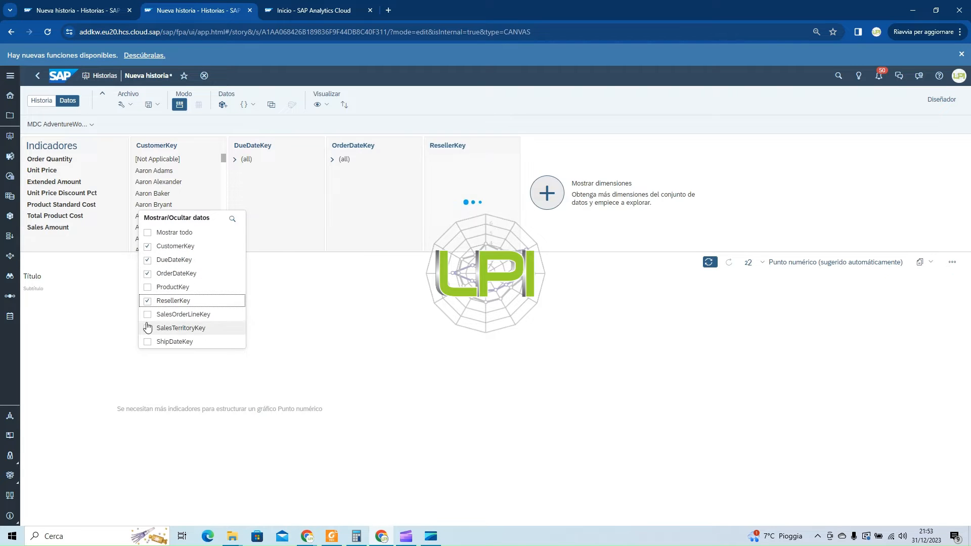
{"action": "left_click", "coordinate": [147, 327]}
{"action": "left_click", "coordinate": [158, 234]}
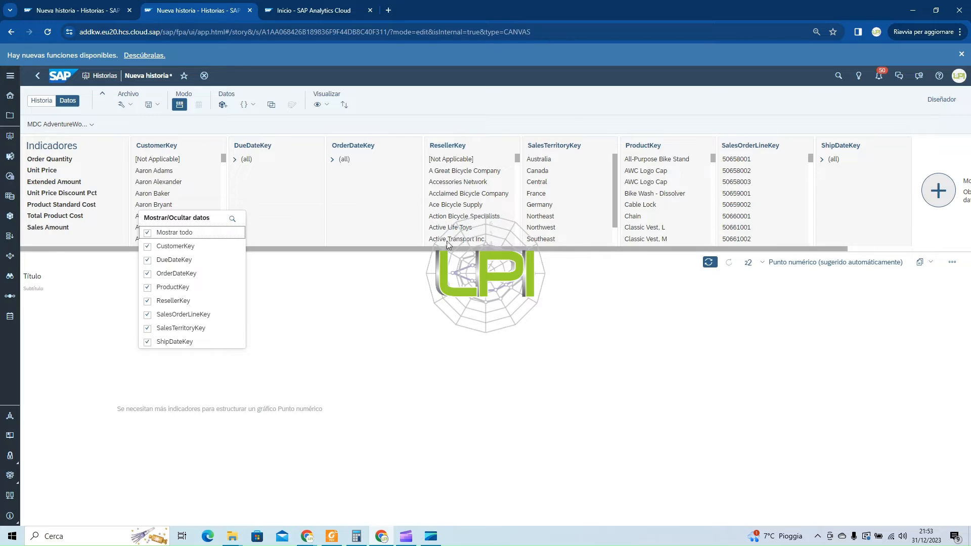
{"action": "left_click", "coordinate": [389, 224]}
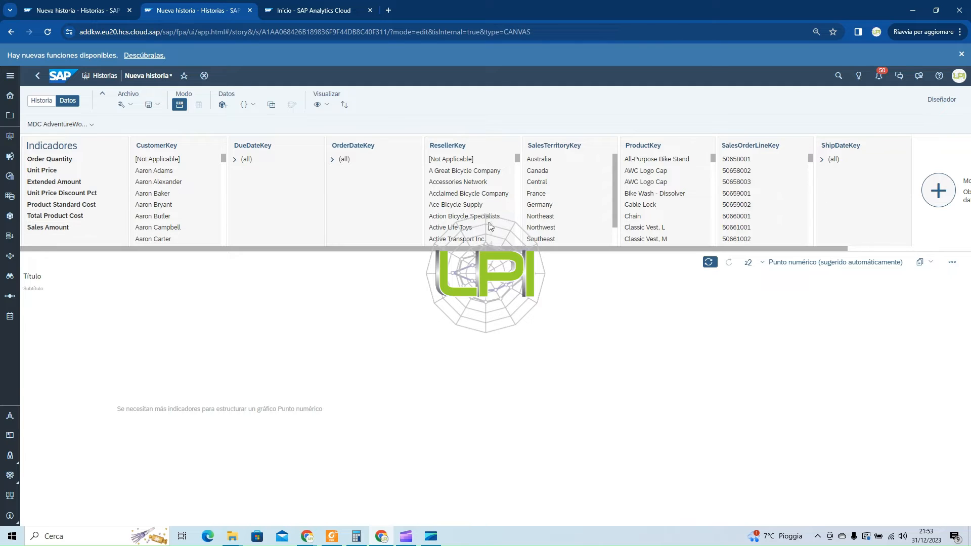
Chart the Sales Amount measure by SalesTerritoryKey in the data explorer
{"action": "left_click", "coordinate": [52, 232]}
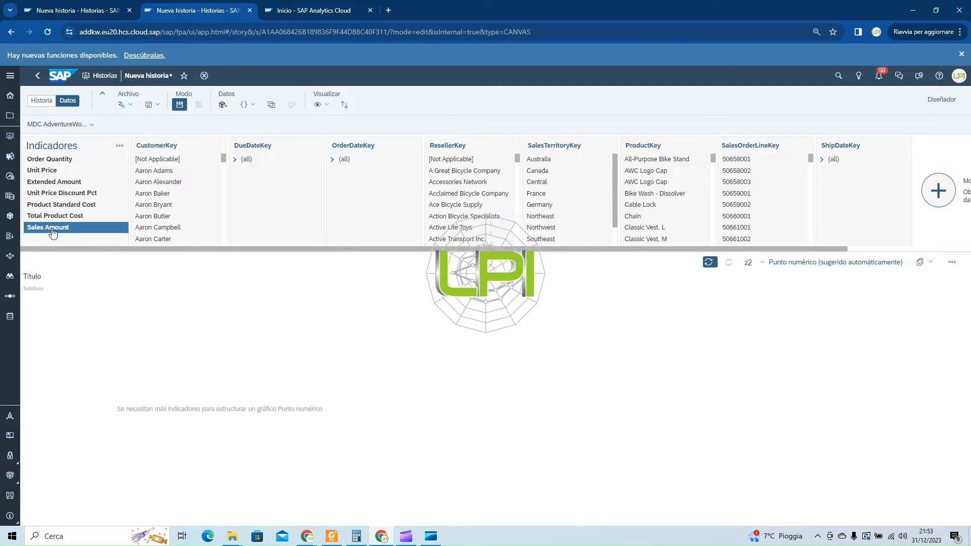
{"action": "left_click", "coordinate": [53, 233]}
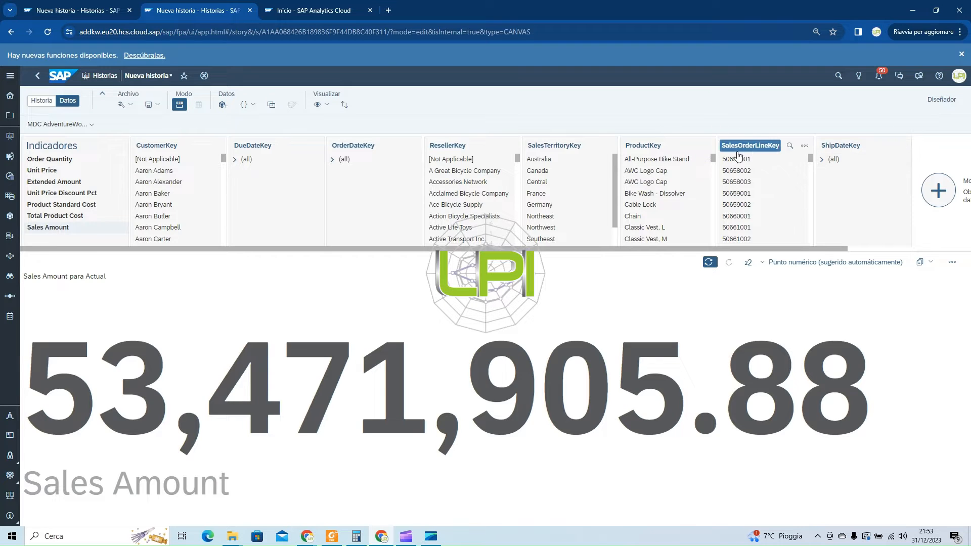
{"action": "left_click", "coordinate": [554, 146]}
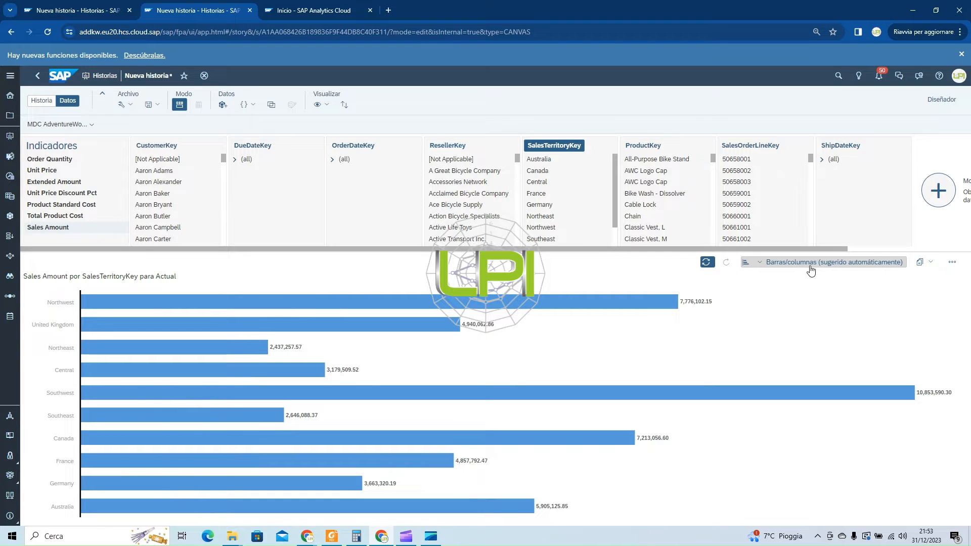
Try the sales territory chart as a Circular chart and return it to the automatically suggested type
{"action": "left_click", "coordinate": [811, 270]}
{"action": "mouse_move", "coordinate": [806, 305]}
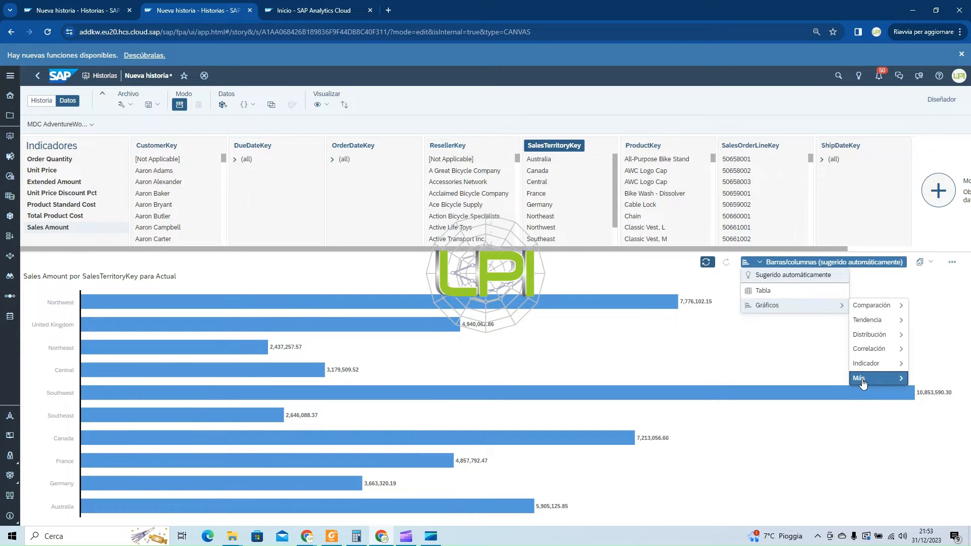
{"action": "mouse_move", "coordinate": [862, 384]}
{"action": "left_click", "coordinate": [925, 409]}
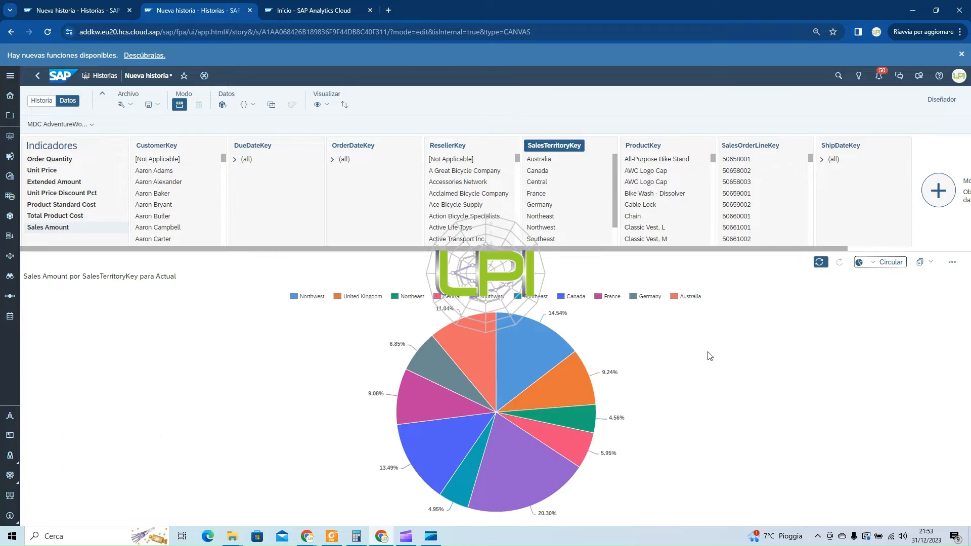
{"action": "left_click", "coordinate": [878, 262]}
{"action": "left_click", "coordinate": [876, 278]}
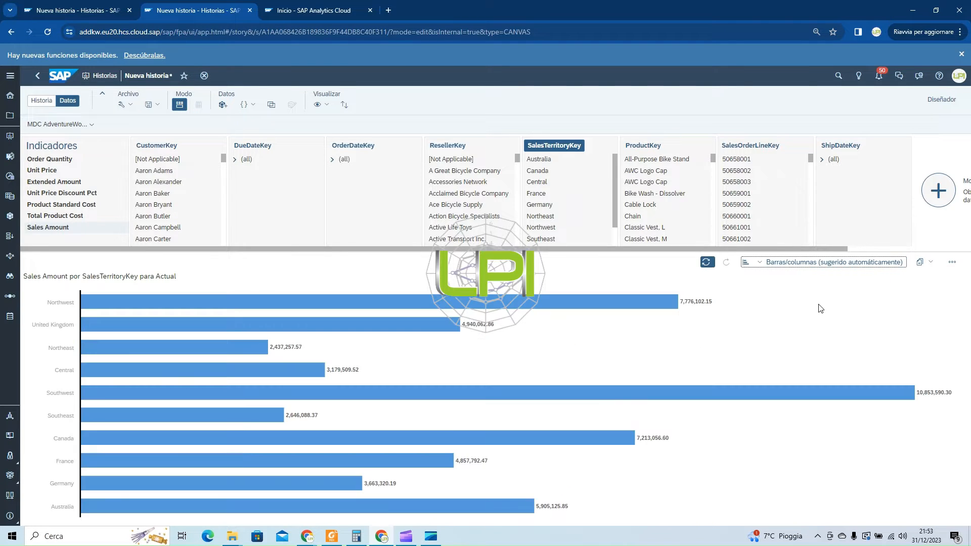
Add the DueDateKey dimension to the chart and copy the resulting visualization to Página 1
{"action": "left_click", "coordinate": [254, 149]}
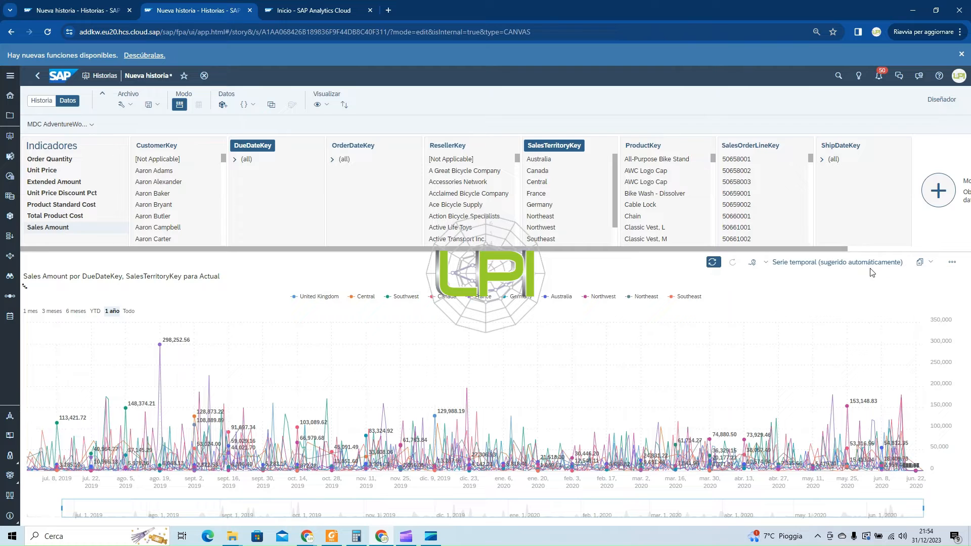
{"action": "left_click", "coordinate": [926, 262]}
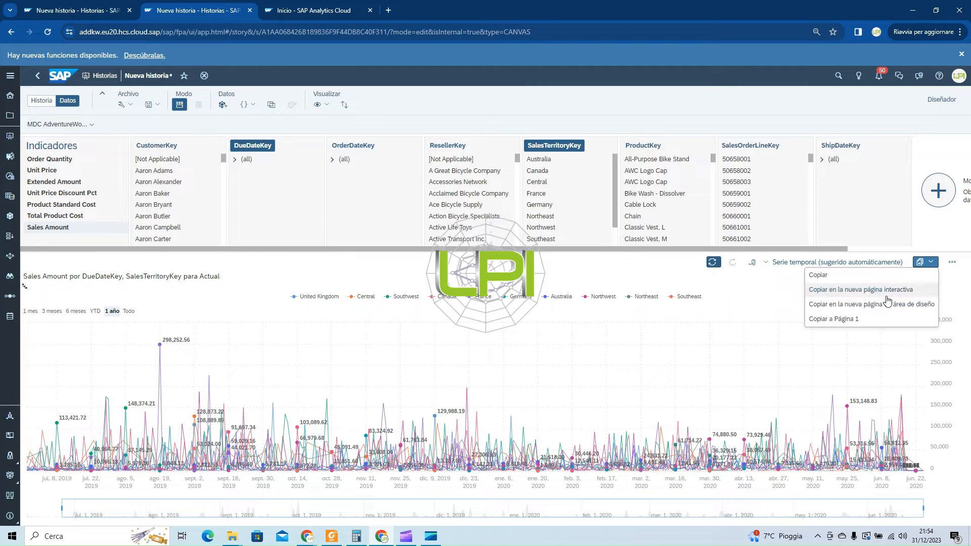
{"action": "left_click", "coordinate": [842, 319]}
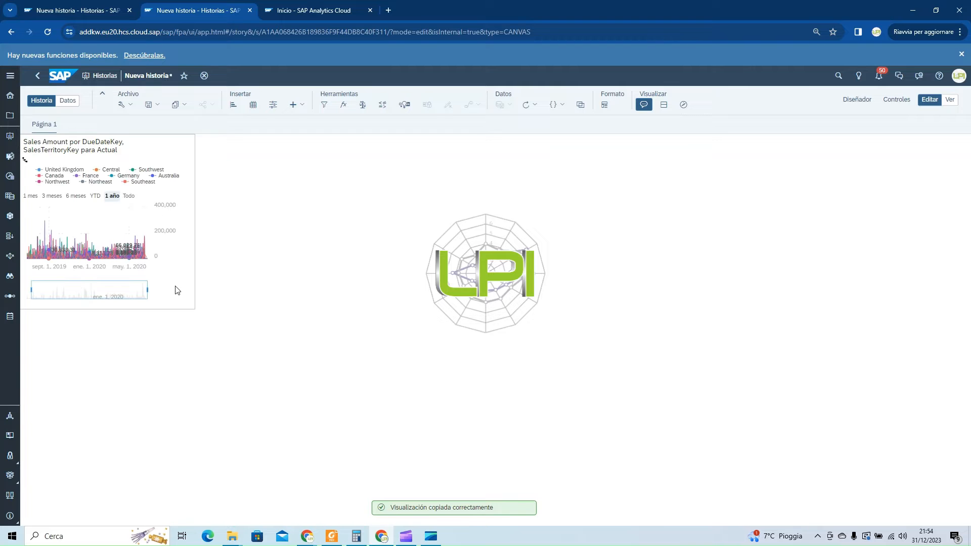
Enlarge the copied time series chart so it spans most of the width of Página 1
{"action": "left_click", "coordinate": [194, 309]}
{"action": "left_click_drag", "start_coordinate": [194, 309], "coordinate": [807, 326]}
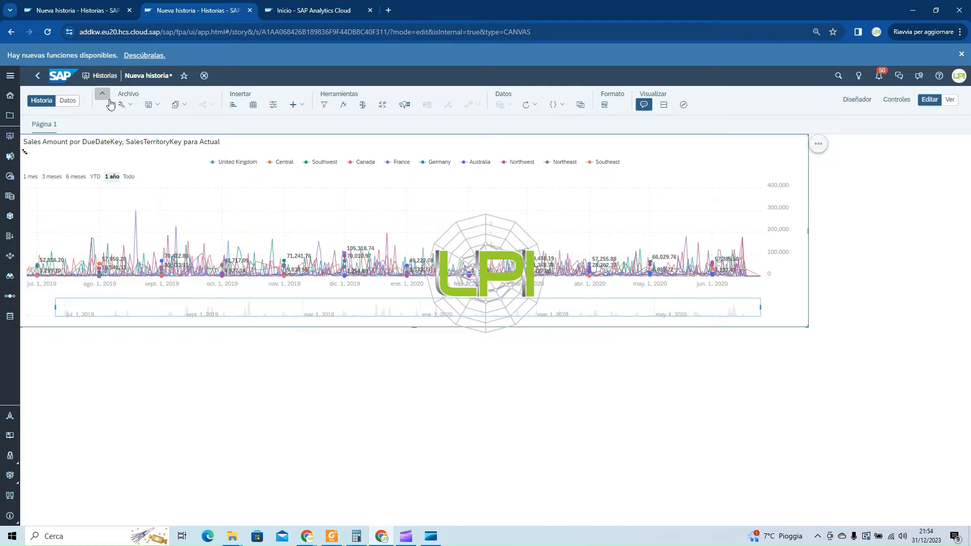
Save the story as H_AdvWorks in the folder Mis archivos / LPI / Test
{"action": "left_click", "coordinate": [148, 108]}
{"action": "left_click", "coordinate": [166, 122]}
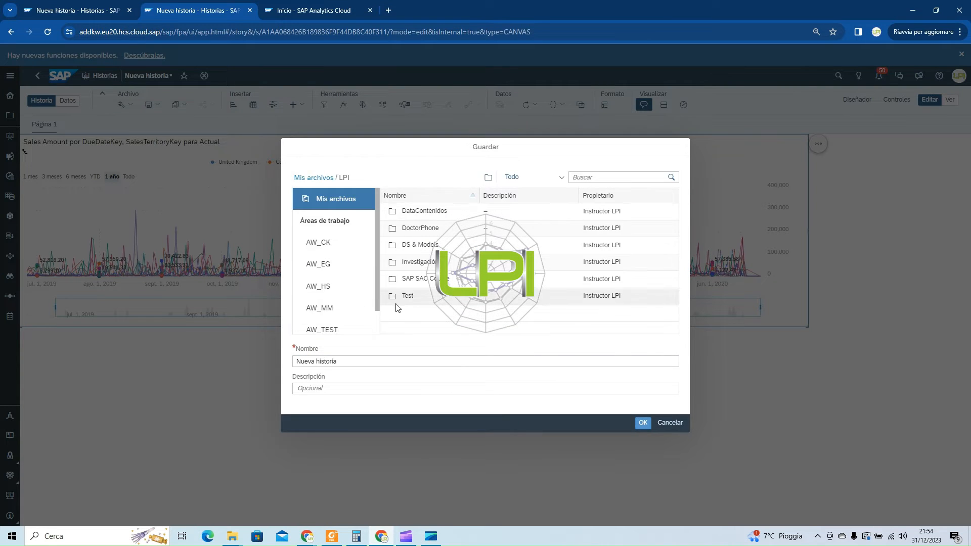
{"action": "left_click_drag", "start_coordinate": [354, 359], "coordinate": [268, 359]}
{"action": "type", "text": "H_A"}
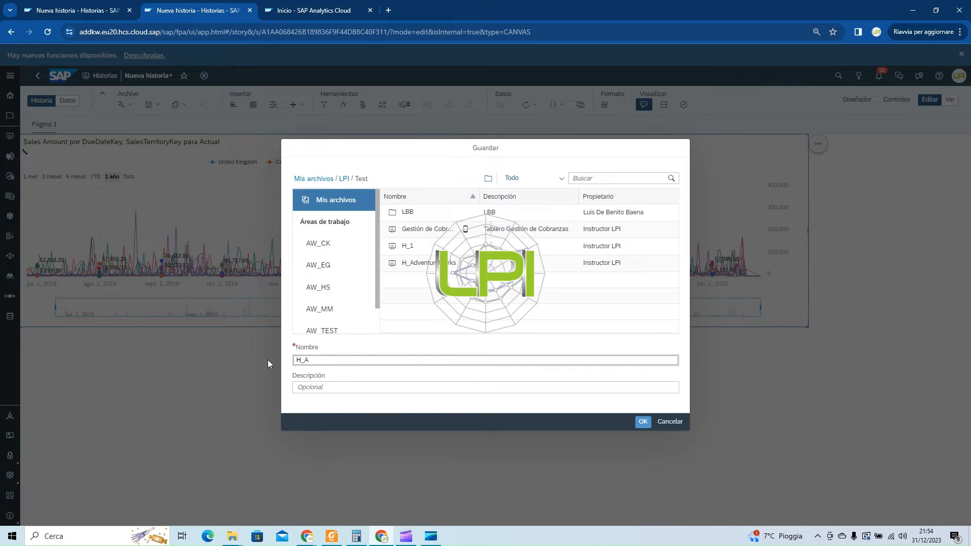
{"action": "type", "text": "dvWorks"}
{"action": "key", "text": "Return"}
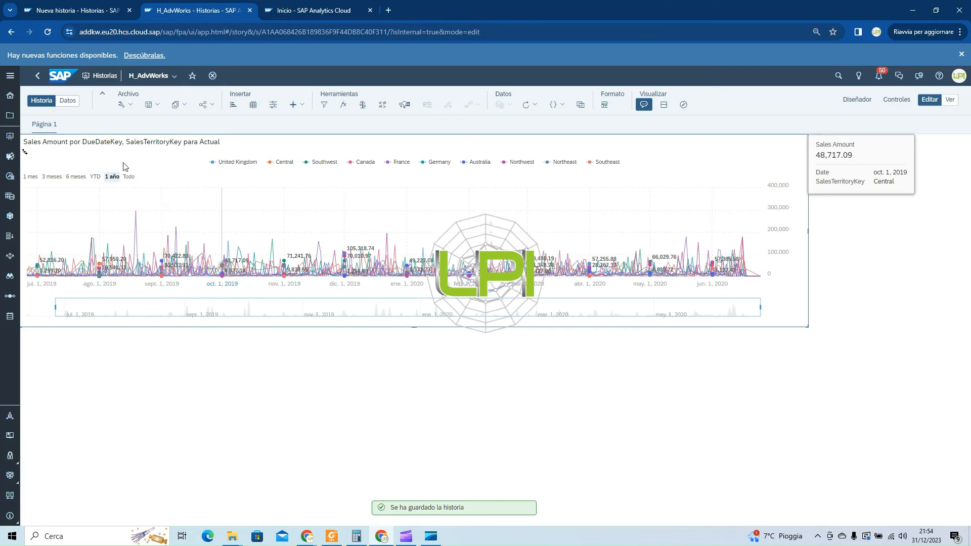
Leave the saved story and open Gestión de Cobranzas_P from the recent files on the Historias page
{"action": "left_click", "coordinate": [13, 96]}
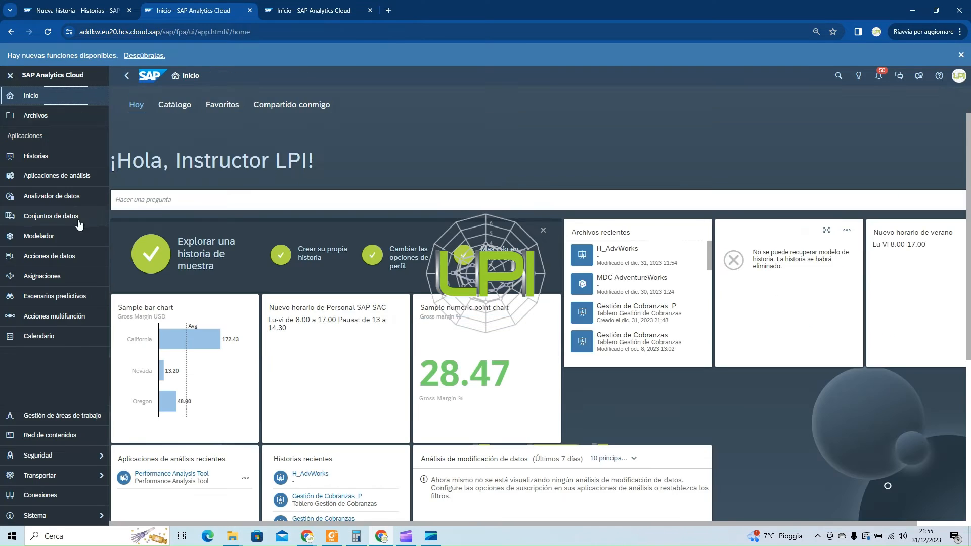
{"action": "left_click", "coordinate": [45, 160]}
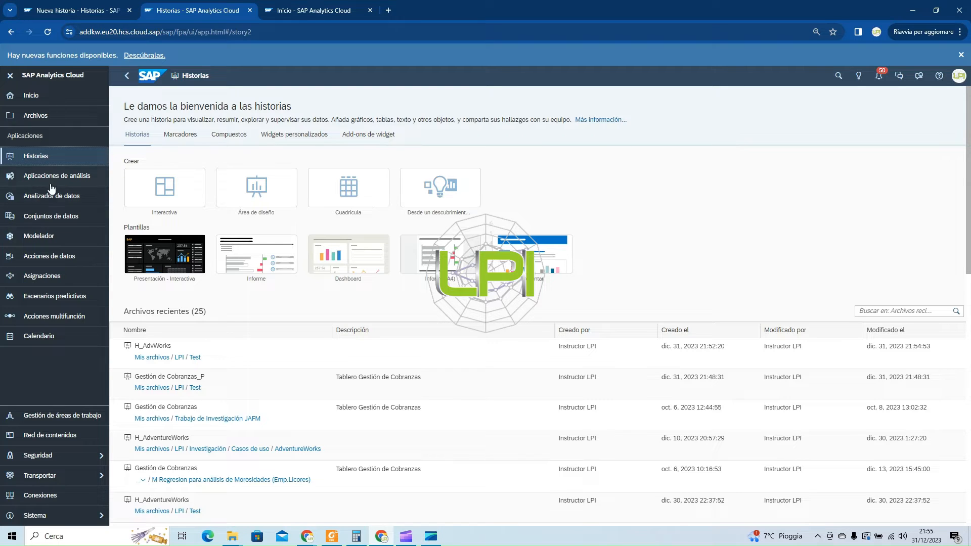
{"action": "left_click", "coordinate": [194, 378]}
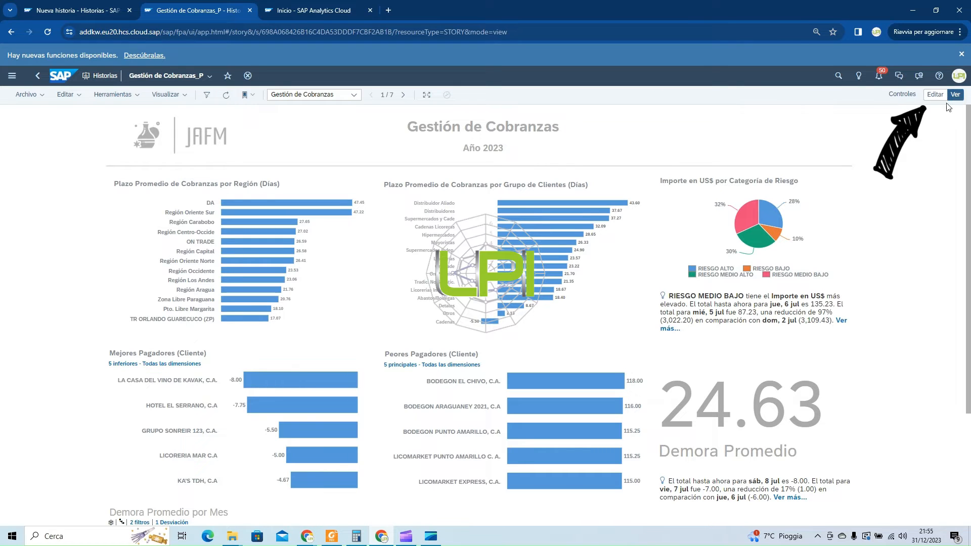
Switch the Gestión de Cobranzas_P story to edit mode and collapse the main navigation
{"action": "left_click", "coordinate": [955, 94]}
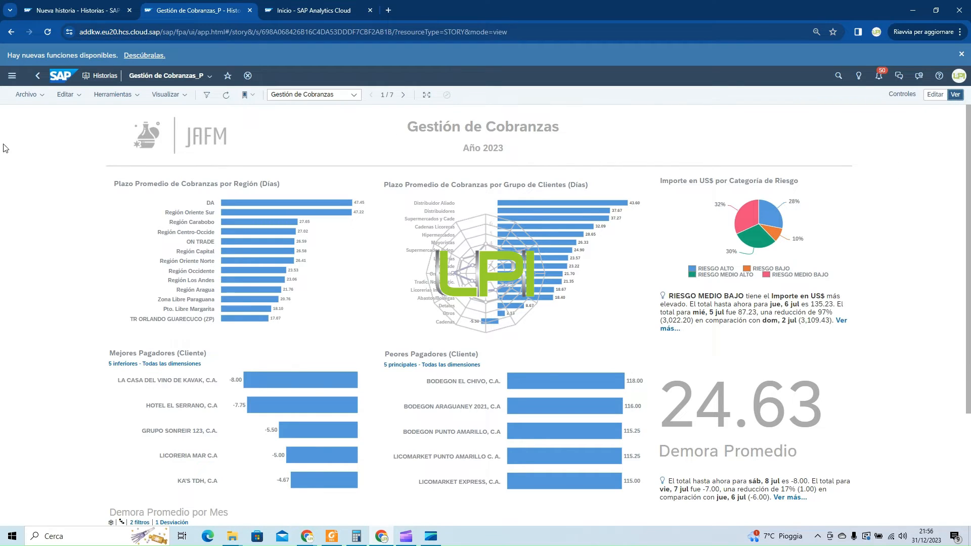
{"action": "left_click", "coordinate": [26, 94]}
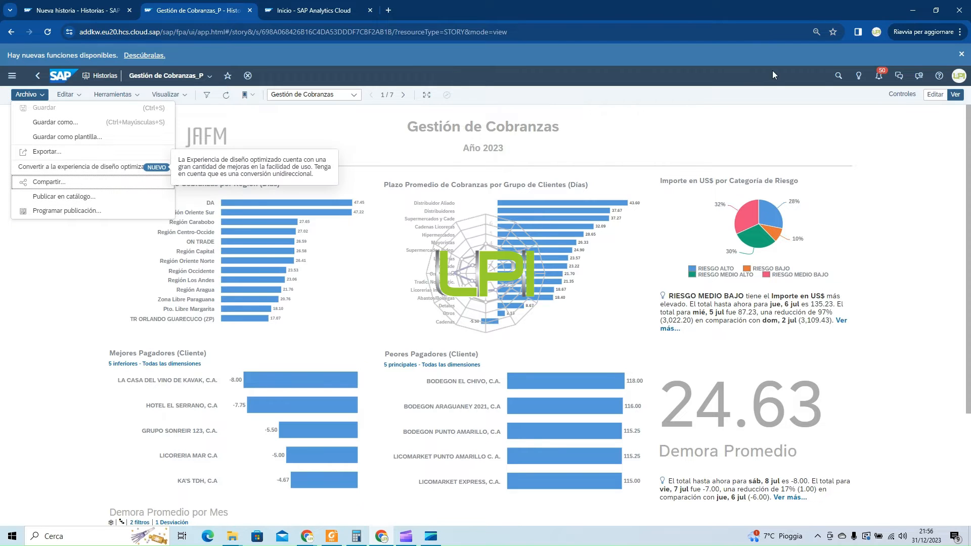
{"action": "left_click", "coordinate": [934, 95]}
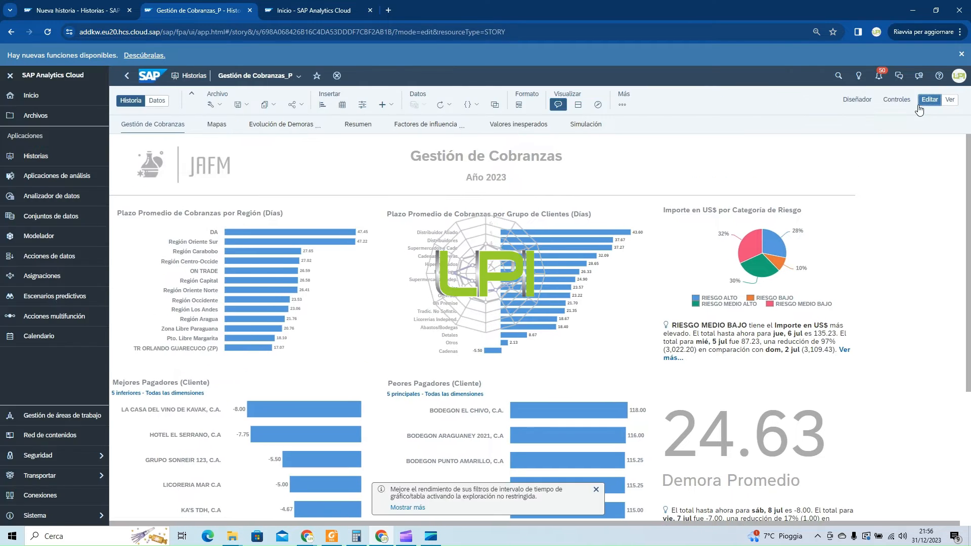
{"action": "left_click", "coordinate": [8, 76]}
Convert the Gestión de Cobranzas_P story to the optimized design experience, overwriting the current story
{"action": "left_click", "coordinate": [177, 105]}
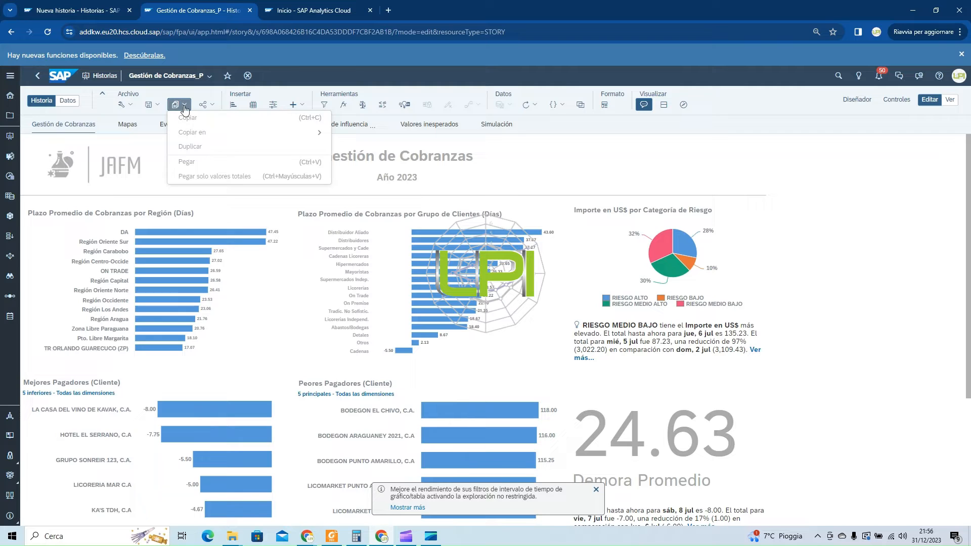
{"action": "left_click", "coordinate": [149, 107]}
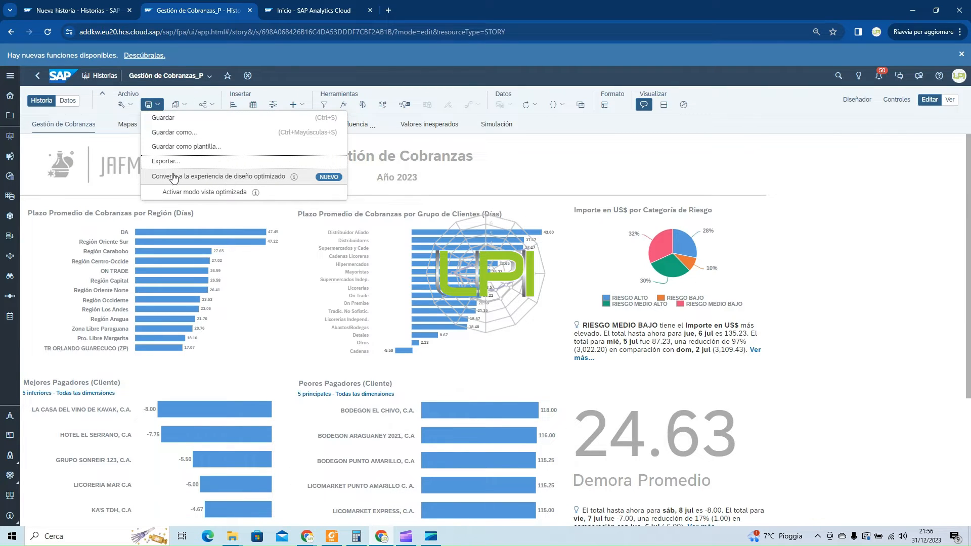
{"action": "mouse_move", "coordinate": [293, 182]}
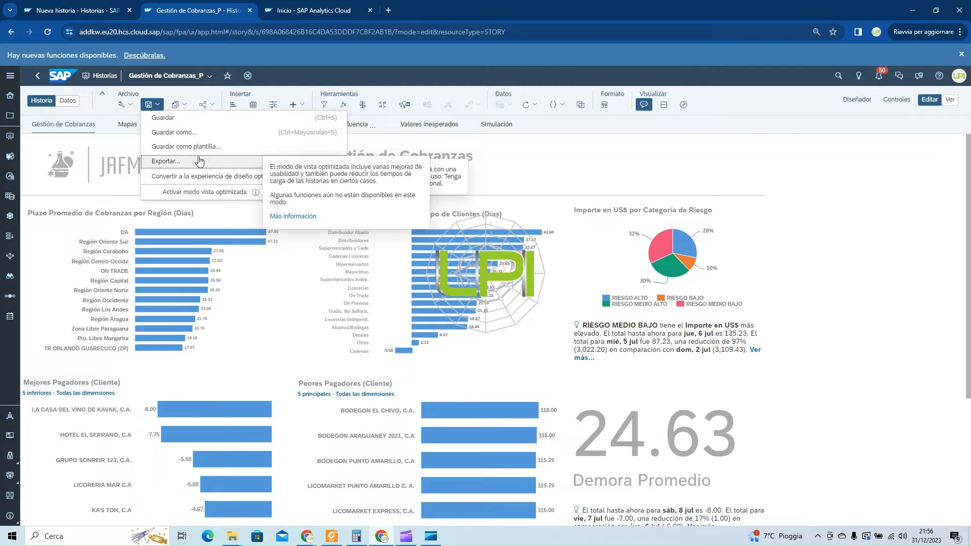
{"action": "left_click", "coordinate": [188, 176]}
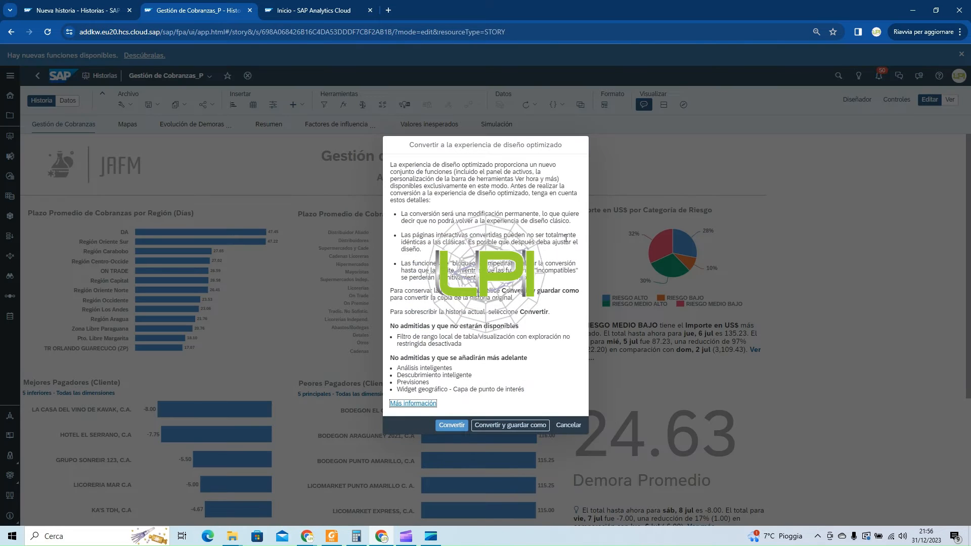
{"action": "left_click", "coordinate": [454, 424]}
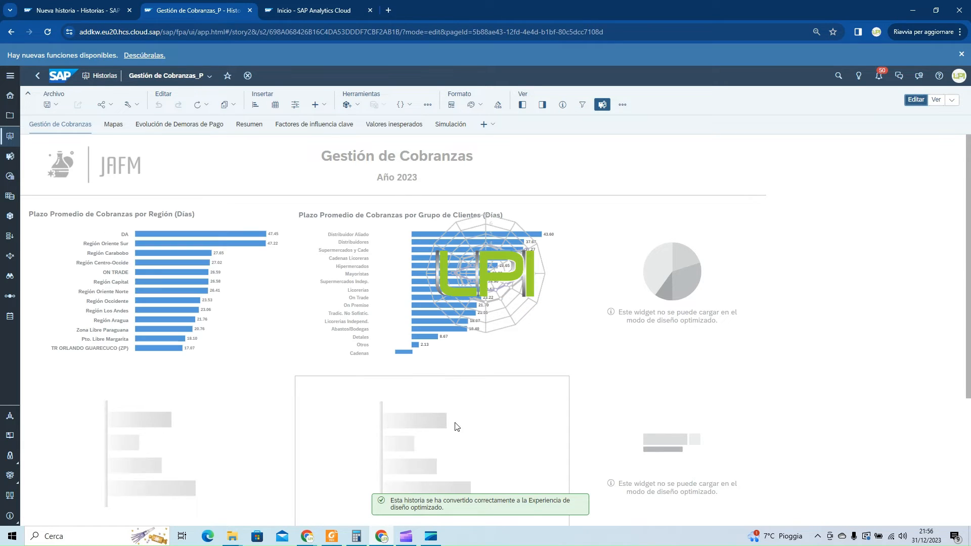
Examine the converted story's Gestión de Cobranzas and Mapas pages for widgets incompatible with the optimized design experience
{"action": "mouse_move", "coordinate": [501, 422]}
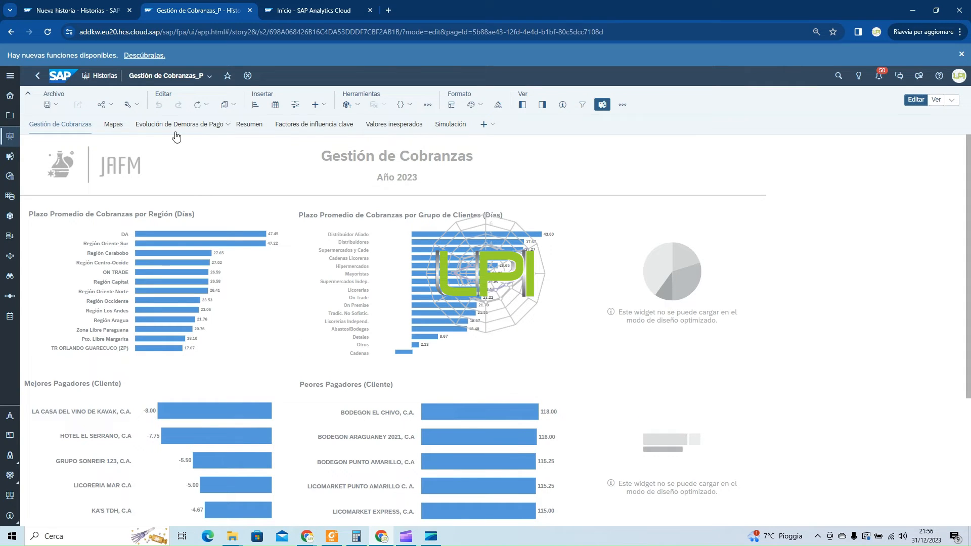
{"action": "left_click", "coordinate": [112, 125]}
{"action": "mouse_move", "coordinate": [239, 310]}
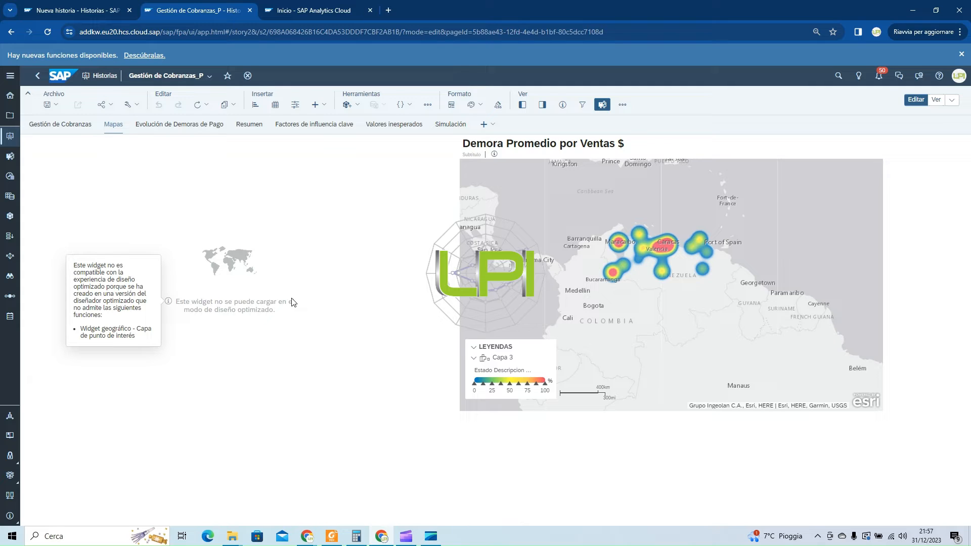
{"action": "left_click", "coordinate": [56, 125]}
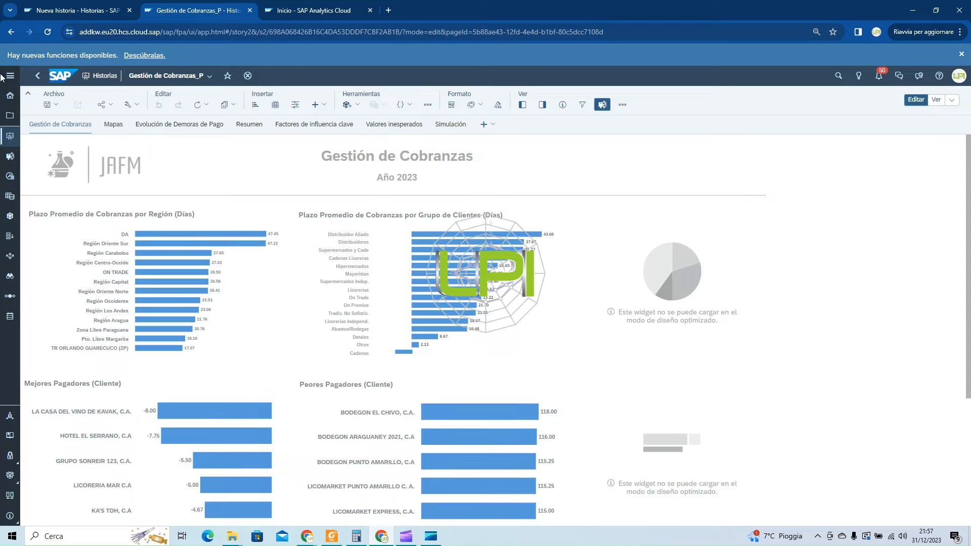
Return to the Historias page and create a new Área de diseño story using the classic design experience
{"action": "left_click", "coordinate": [9, 95]}
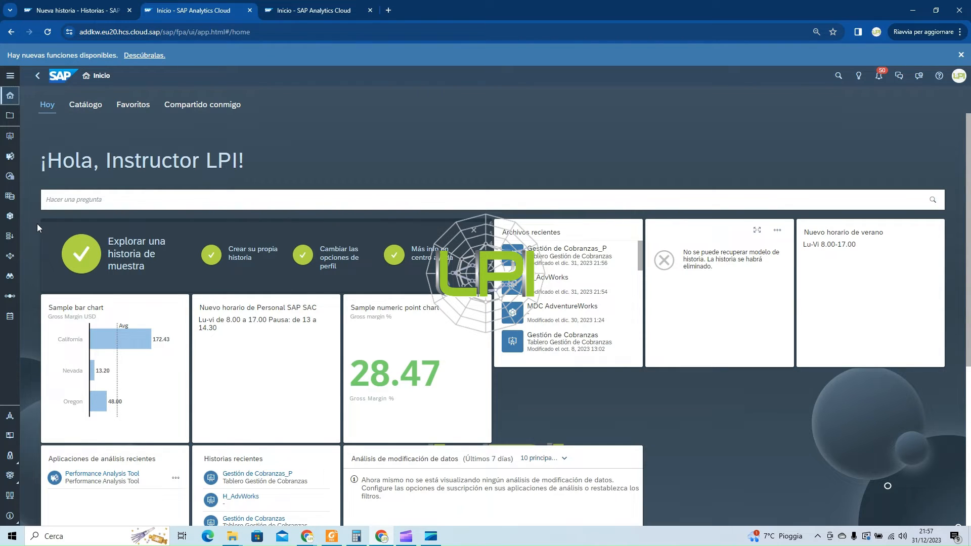
{"action": "left_click", "coordinate": [10, 138]}
{"action": "left_click", "coordinate": [187, 191]}
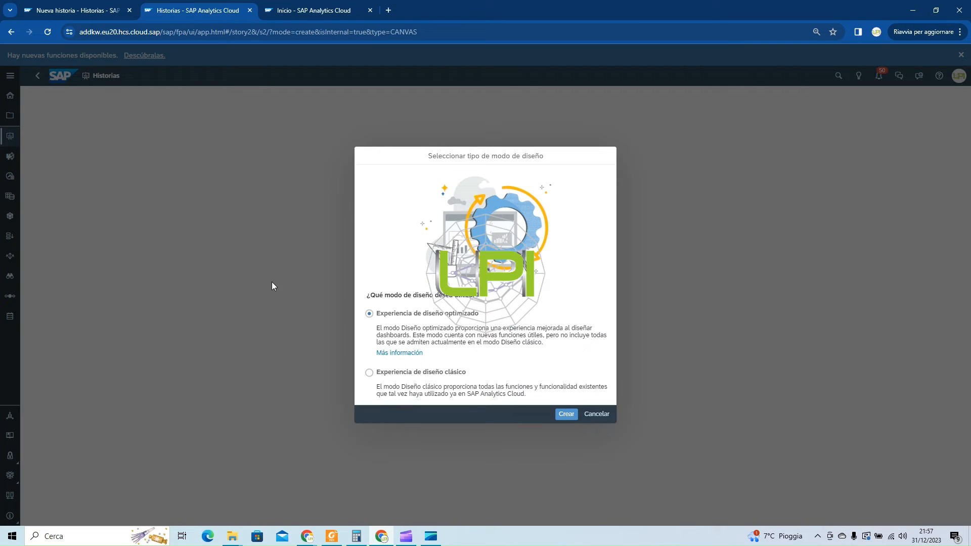
{"action": "left_click", "coordinate": [426, 373]}
{"action": "left_click", "coordinate": [565, 415]}
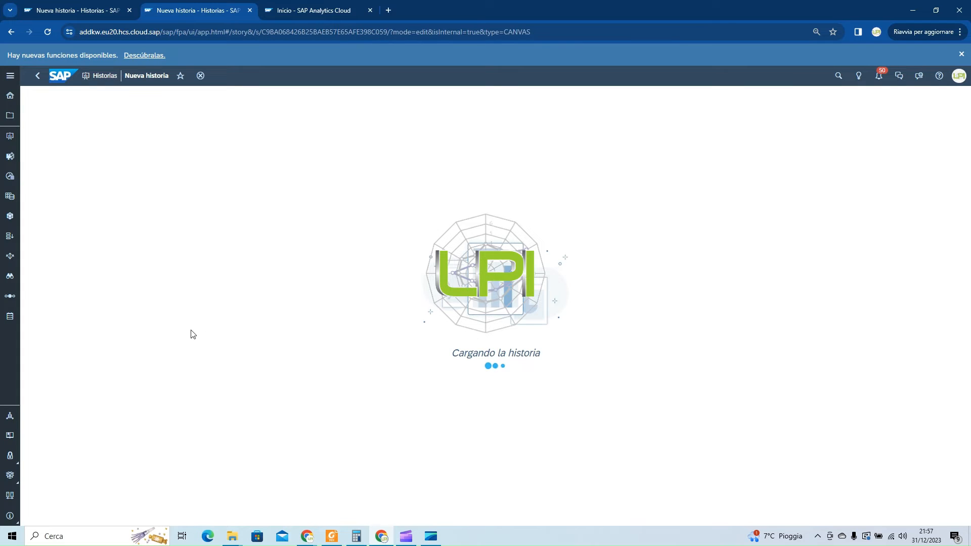
Browse the AddKw folder of the Div. Servicios LPI Google Drive account as a possible data source, leaving without importing a file
{"action": "left_click", "coordinate": [87, 373]}
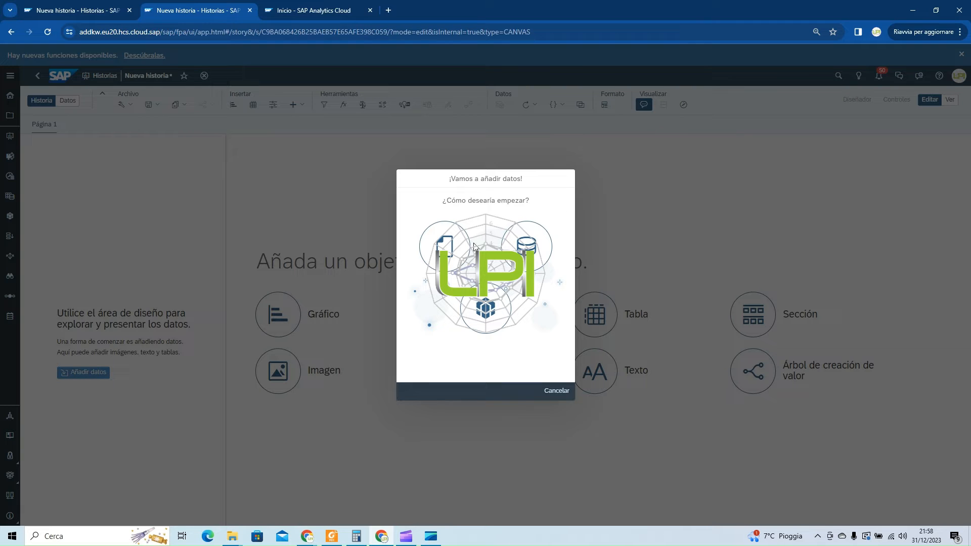
{"action": "left_click", "coordinate": [526, 246]}
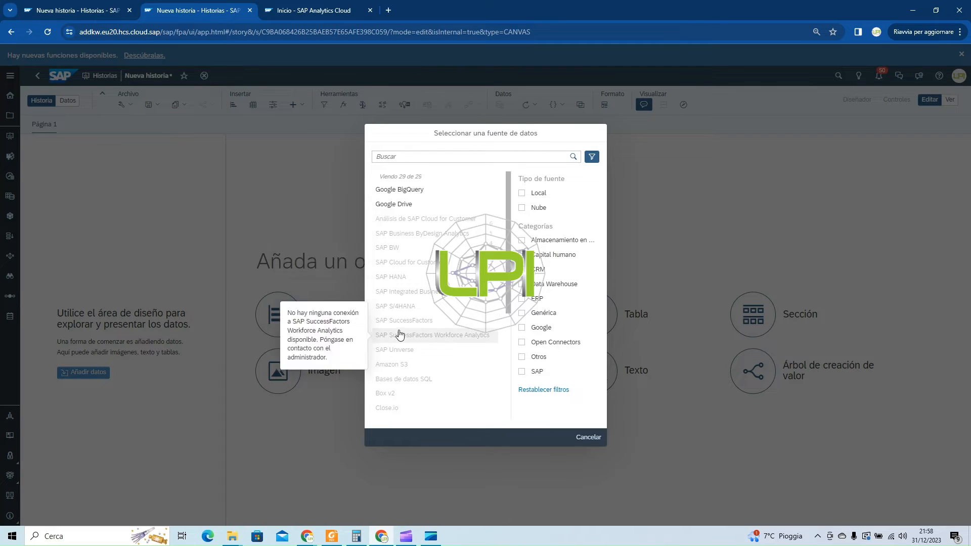
{"action": "mouse_move", "coordinate": [429, 326]}
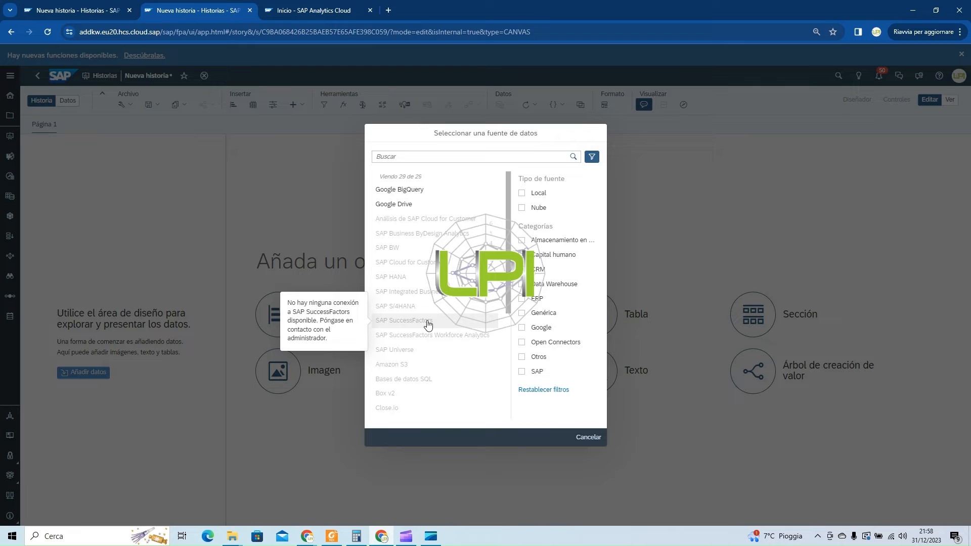
{"action": "left_click", "coordinate": [411, 207]}
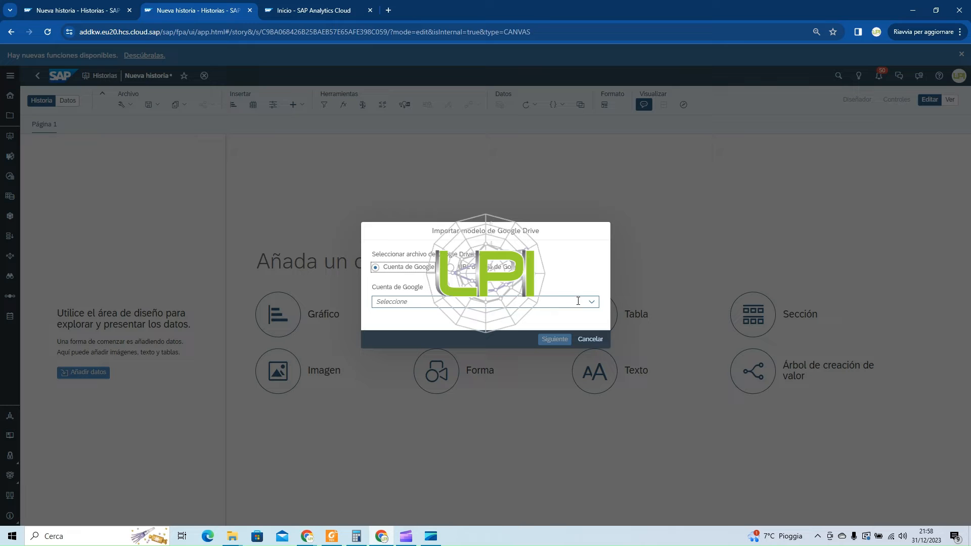
{"action": "left_click", "coordinate": [588, 302]}
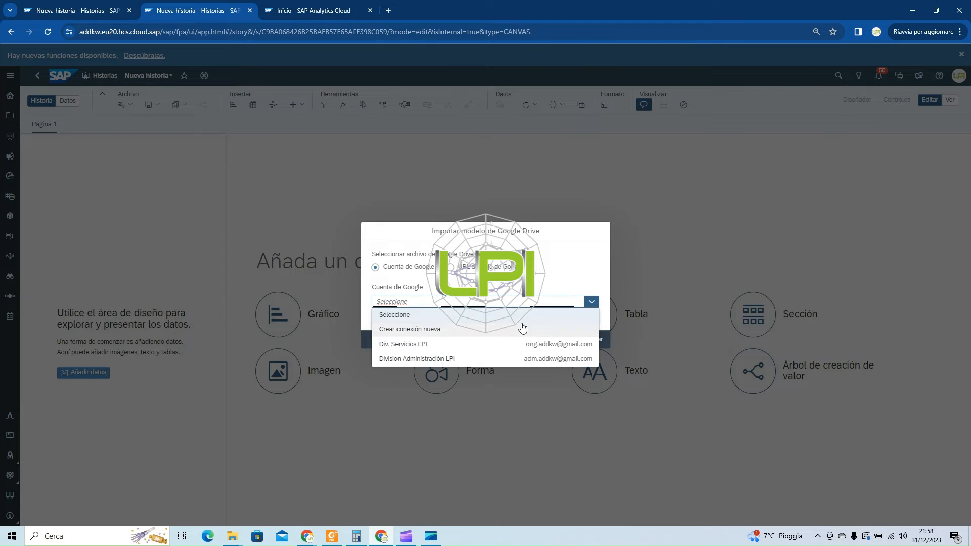
{"action": "left_click", "coordinate": [476, 345]}
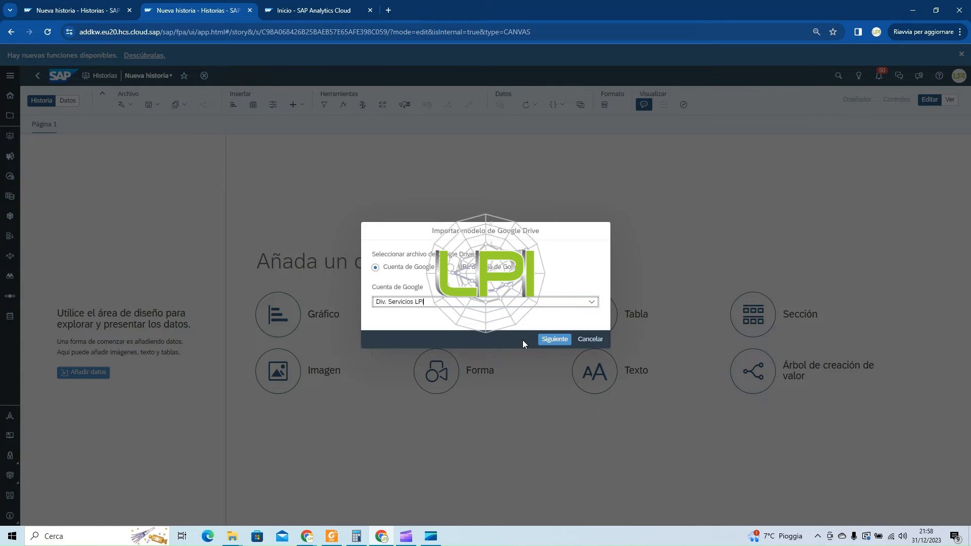
{"action": "left_click", "coordinate": [558, 342]}
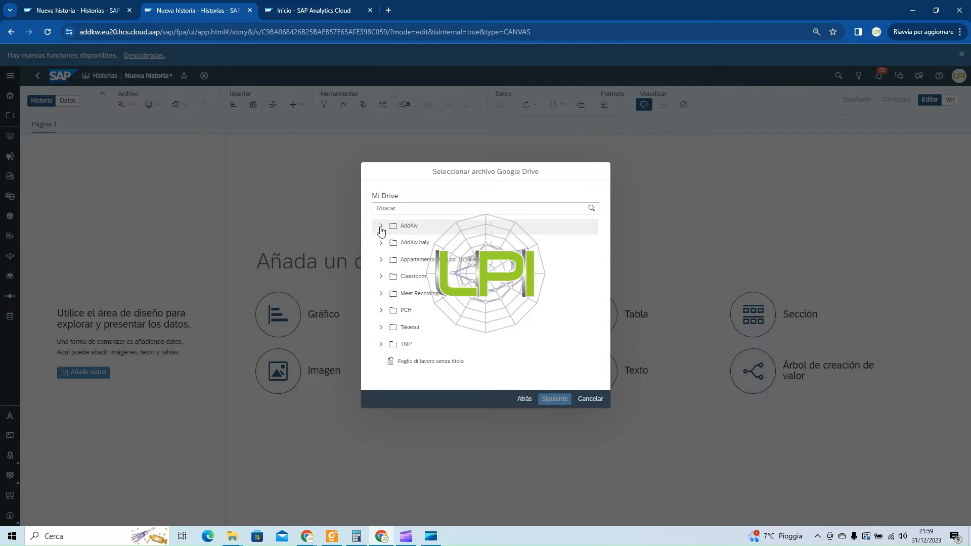
{"action": "left_click", "coordinate": [381, 226]}
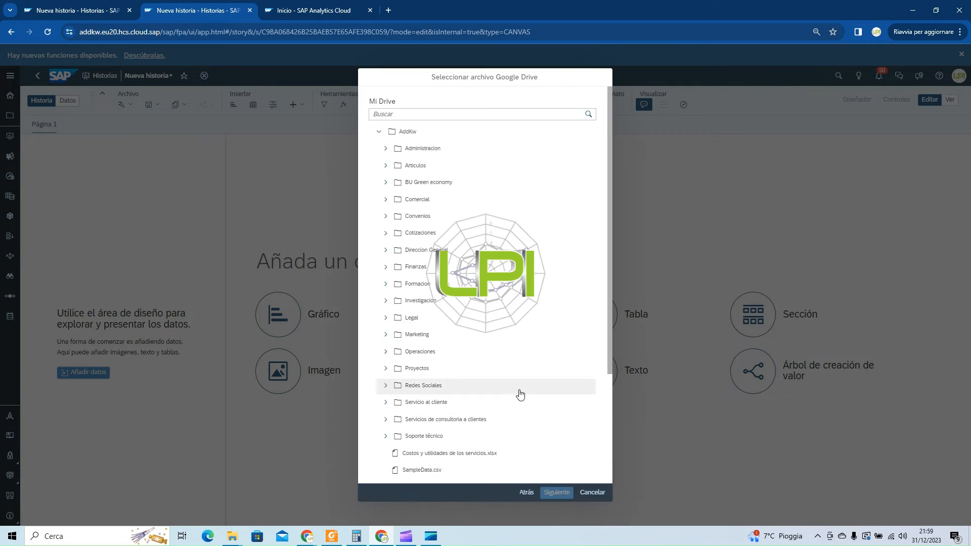
{"action": "left_click", "coordinate": [594, 493]}
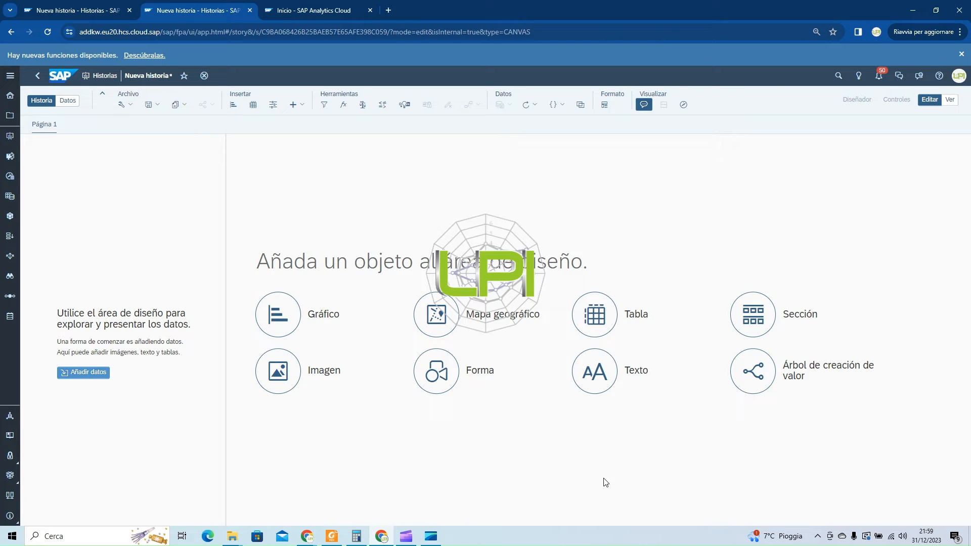
Add data to the story from the local file AdventureWorks Sales SAC, importing its Sales_data sheet, and accept the sample data notice
{"action": "left_click", "coordinate": [94, 374]}
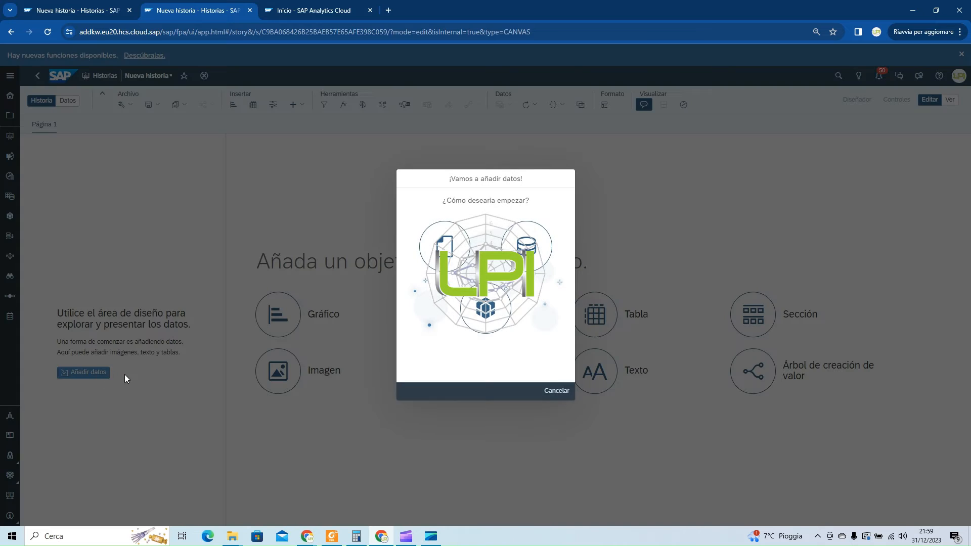
{"action": "left_click", "coordinate": [454, 259]}
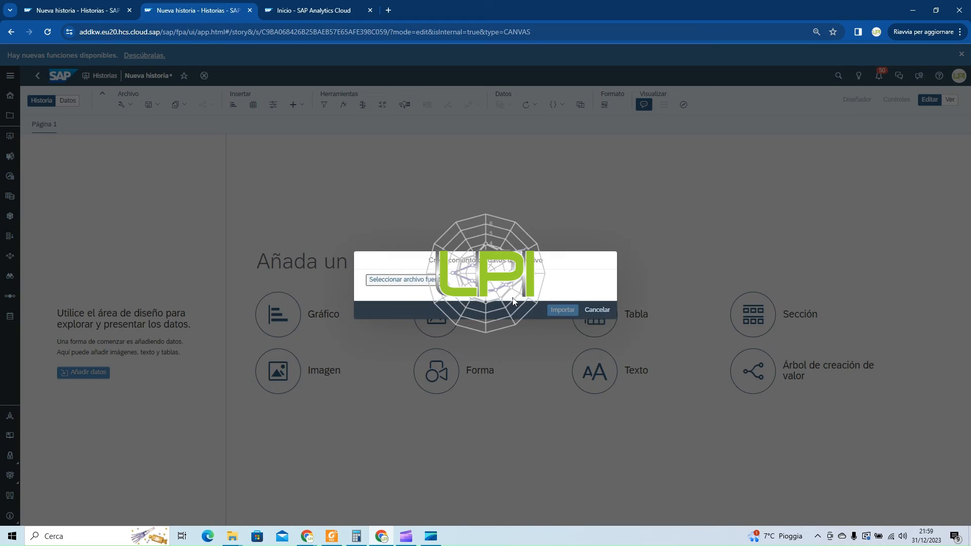
{"action": "left_click", "coordinate": [403, 278]}
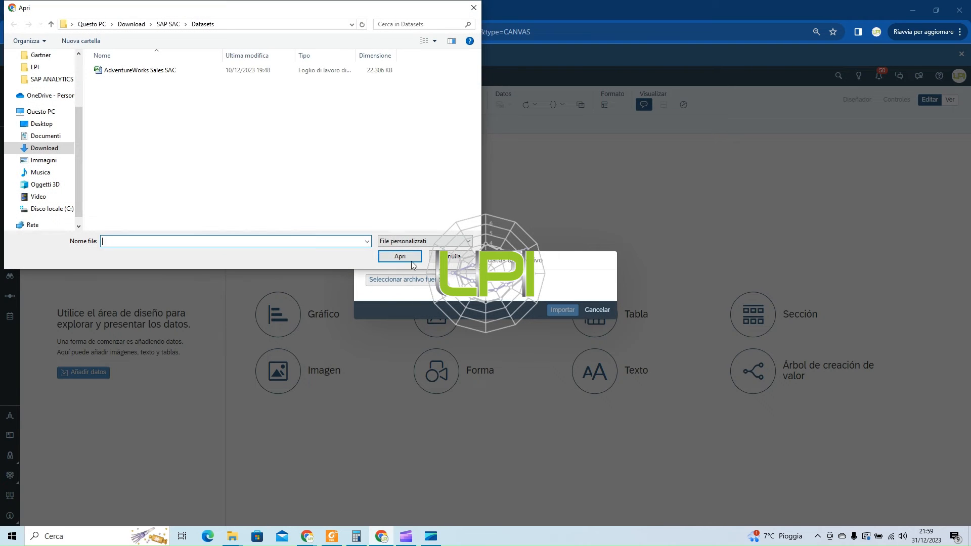
{"action": "left_click", "coordinate": [121, 75]}
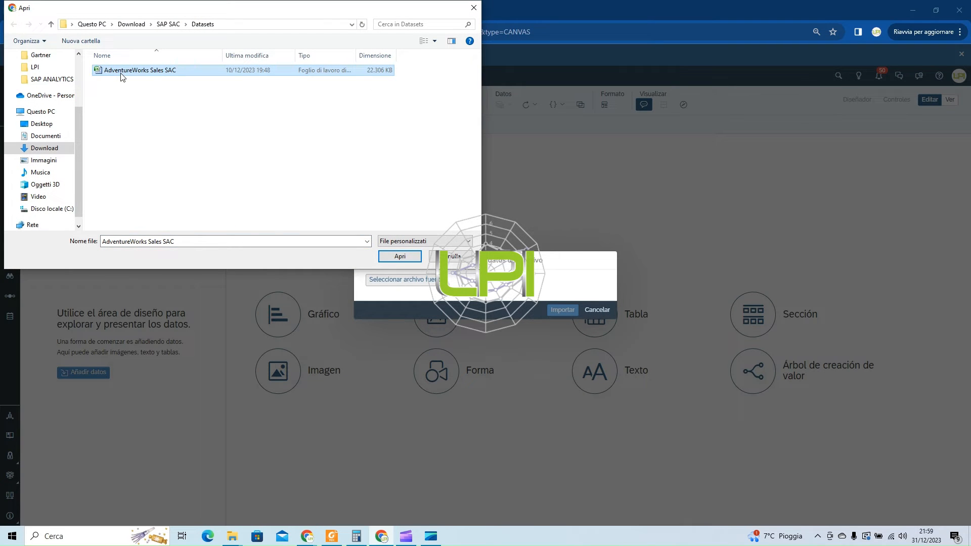
{"action": "left_click", "coordinate": [417, 255]}
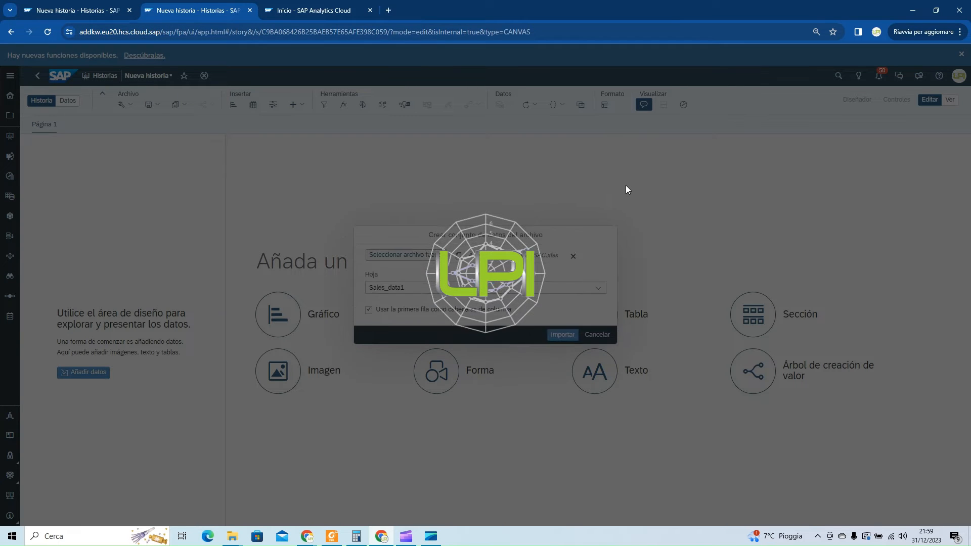
{"action": "left_click", "coordinate": [598, 289]}
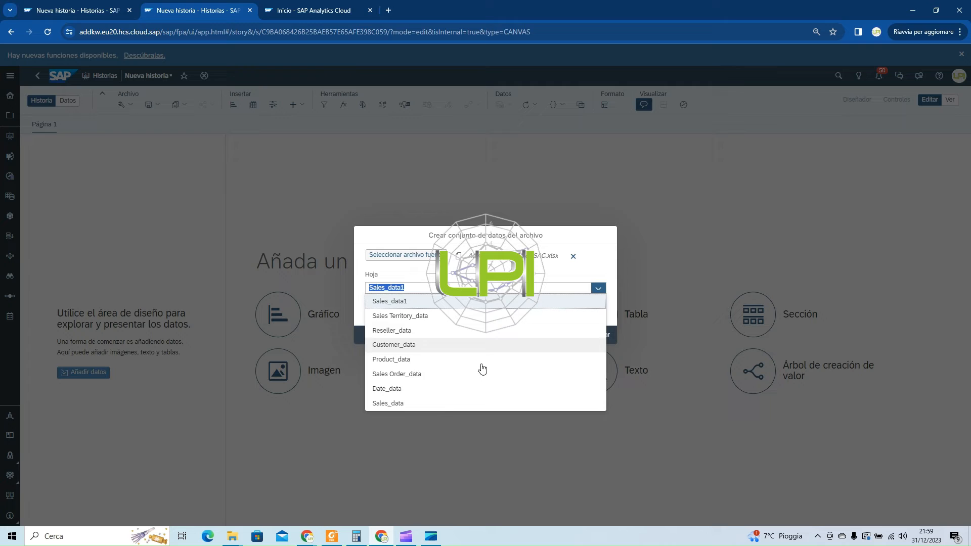
{"action": "left_click", "coordinate": [449, 403]}
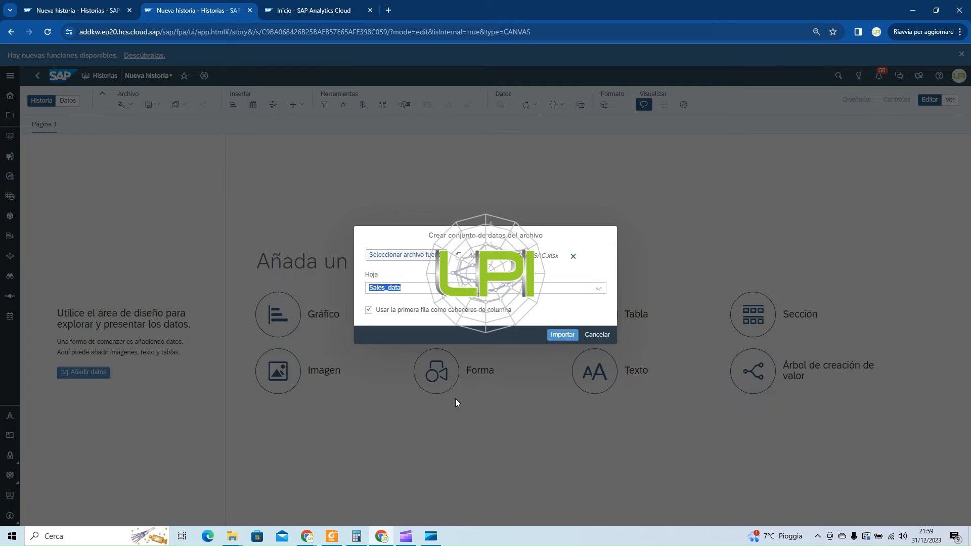
{"action": "left_click", "coordinate": [561, 336]}
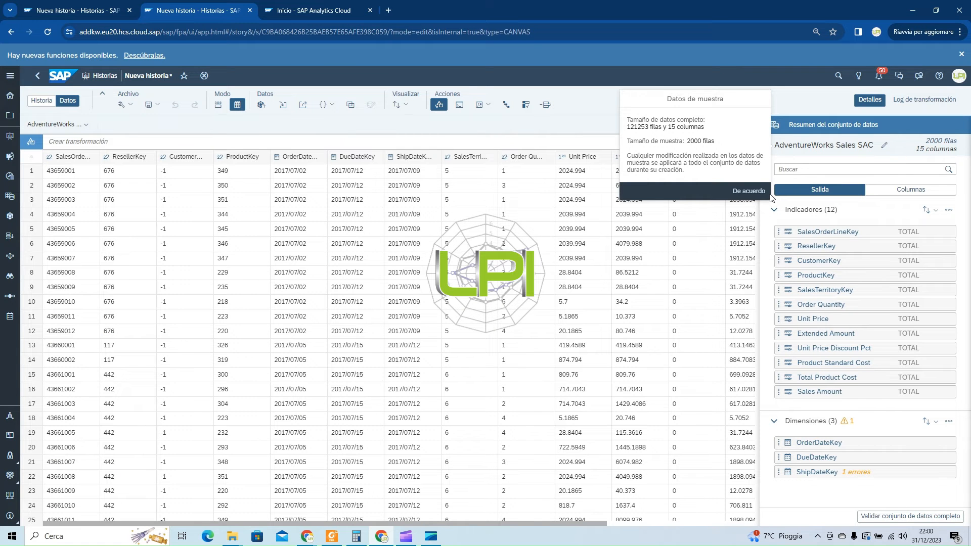
{"action": "left_click", "coordinate": [748, 191]}
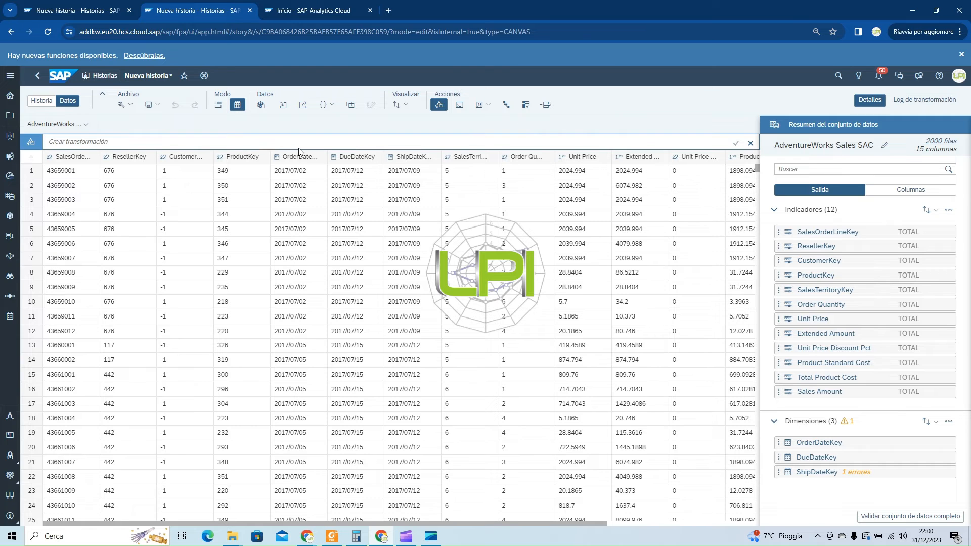
{"action": "scroll", "coordinate": [258, 319], "scroll_direction": "down", "scroll_amount": 3}
{"action": "scroll", "coordinate": [303, 309], "scroll_direction": "up", "scroll_amount": 3}
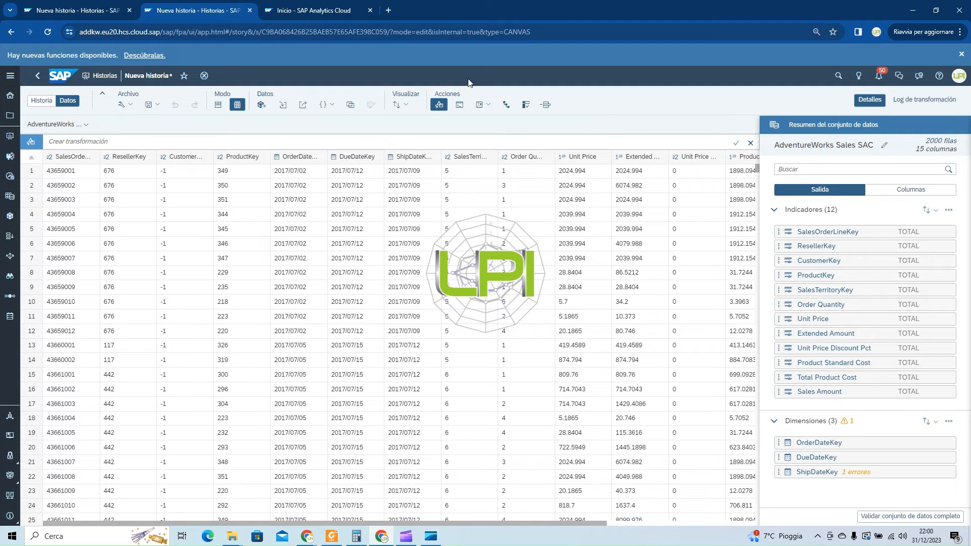
In the home tab's files, browse LPI > Investigación > Casos de uso to the Series de tiempo Pronostico folder and review its contents
{"action": "left_click", "coordinate": [322, 11]}
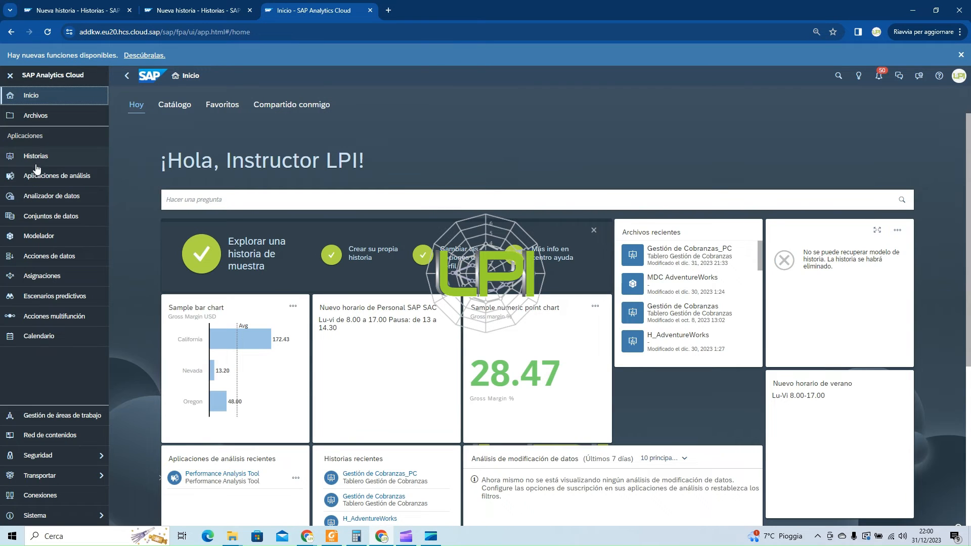
{"action": "left_click", "coordinate": [47, 121]}
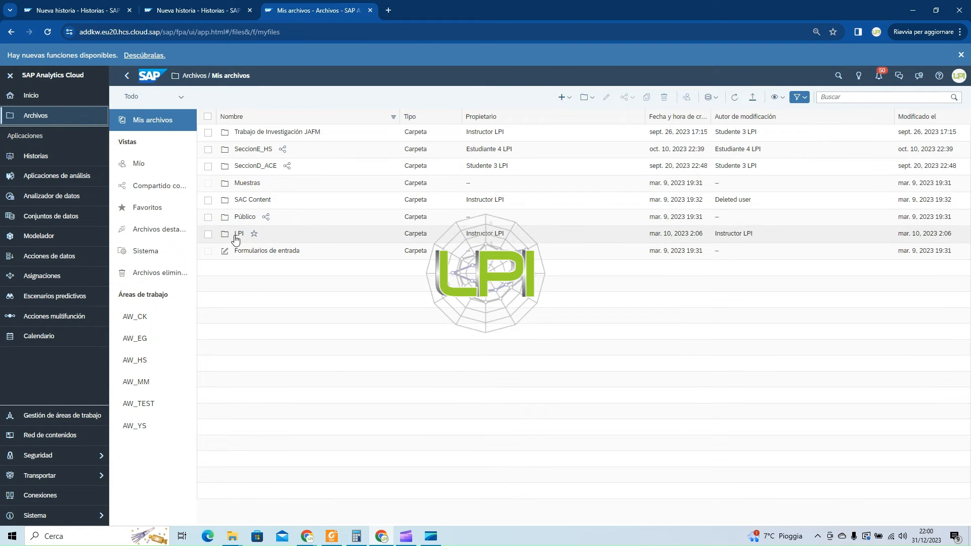
{"action": "left_click", "coordinate": [237, 237]}
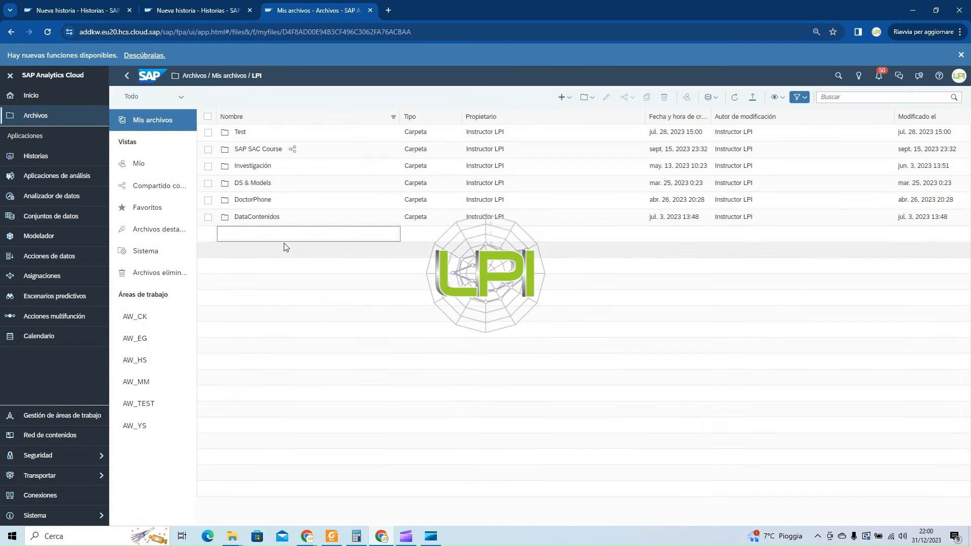
{"action": "left_click", "coordinate": [259, 166]}
{"action": "left_click", "coordinate": [264, 133]}
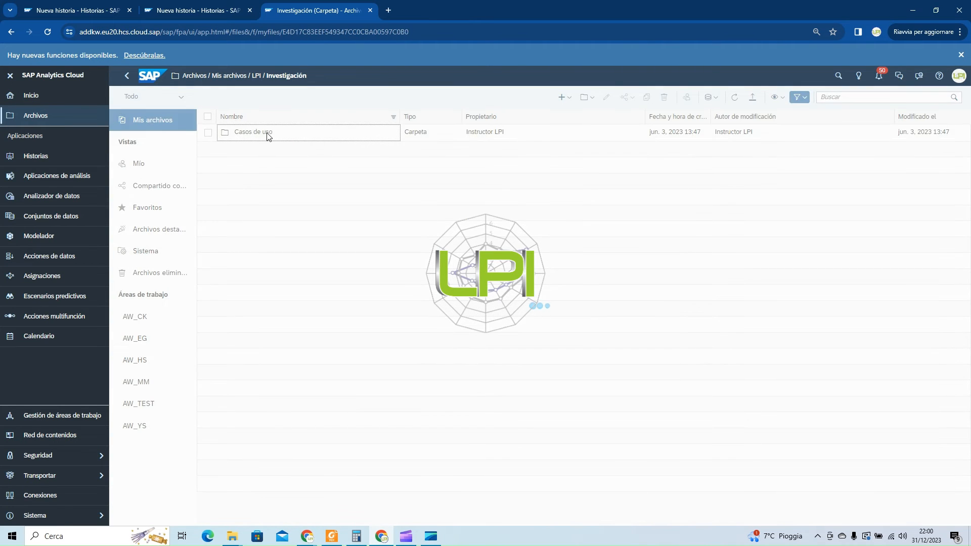
{"action": "left_click", "coordinate": [278, 133]}
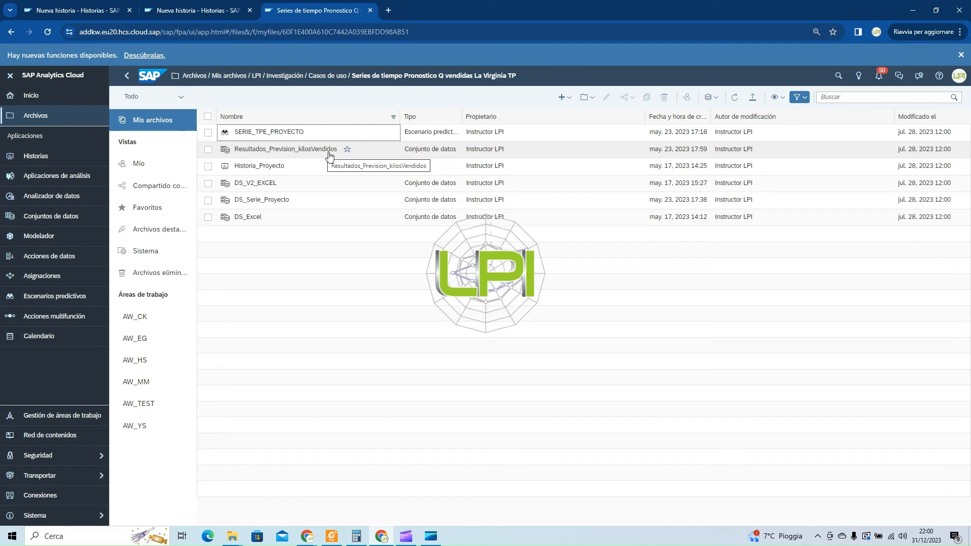
Return to the new story's page and insert a chart with Sales Amount and Total Product Cost as its indicators
{"action": "left_click", "coordinate": [169, 9]}
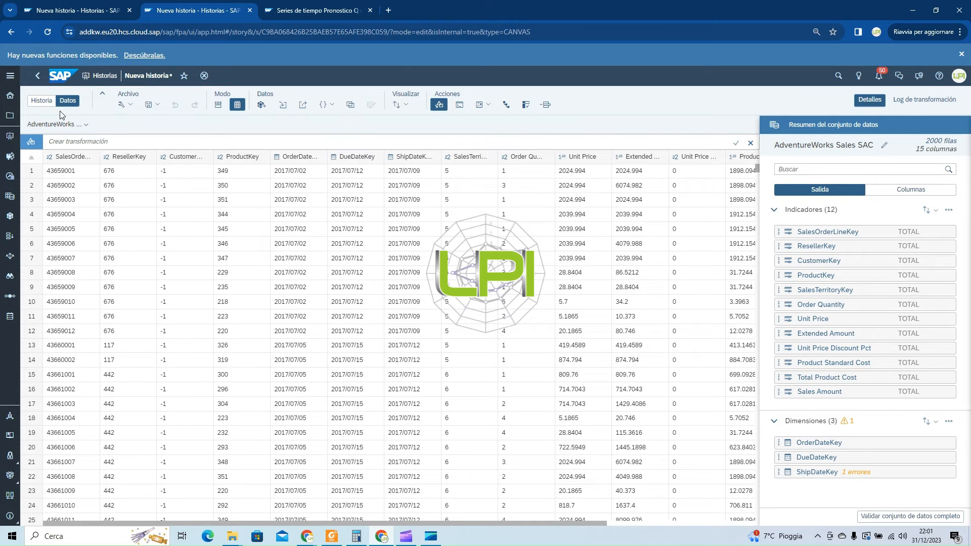
{"action": "left_click", "coordinate": [43, 101]}
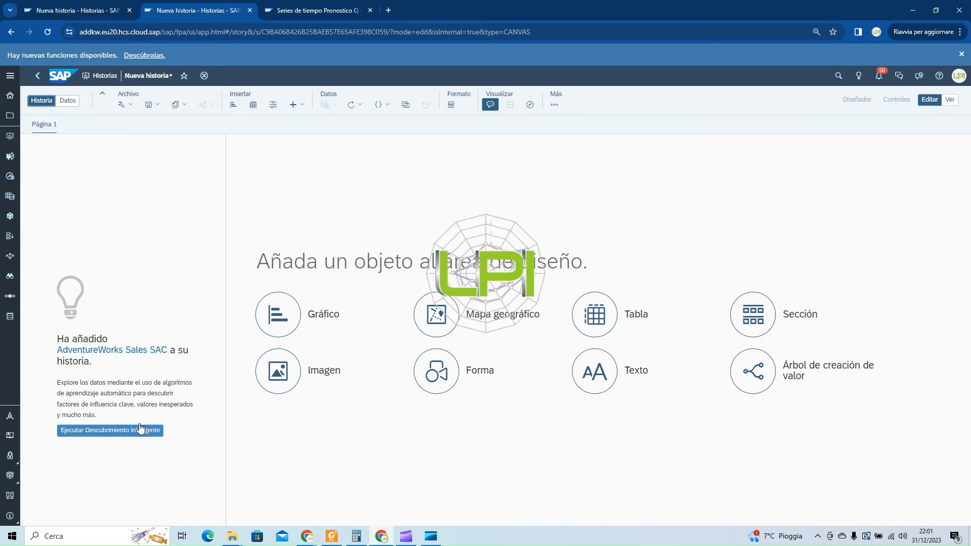
{"action": "left_click", "coordinate": [278, 324]}
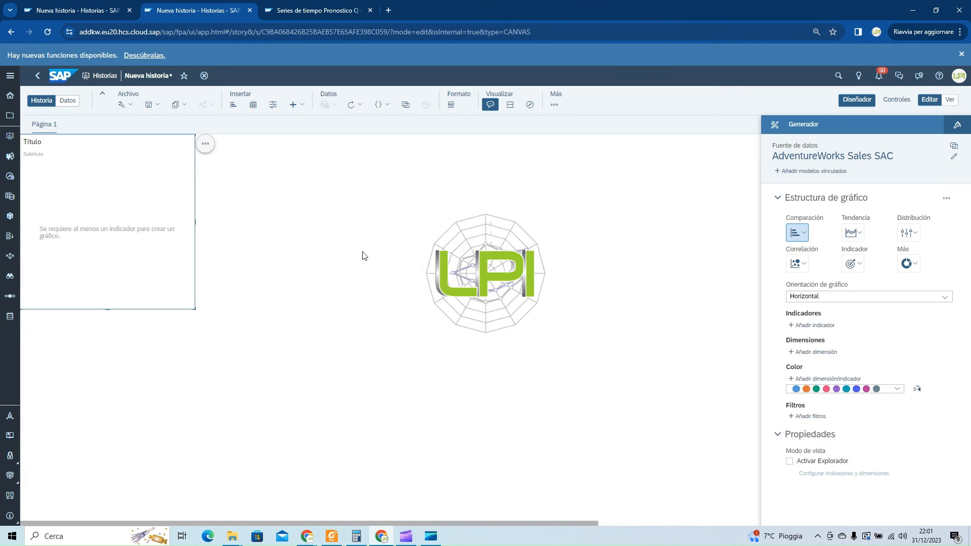
{"action": "left_click", "coordinate": [813, 325]}
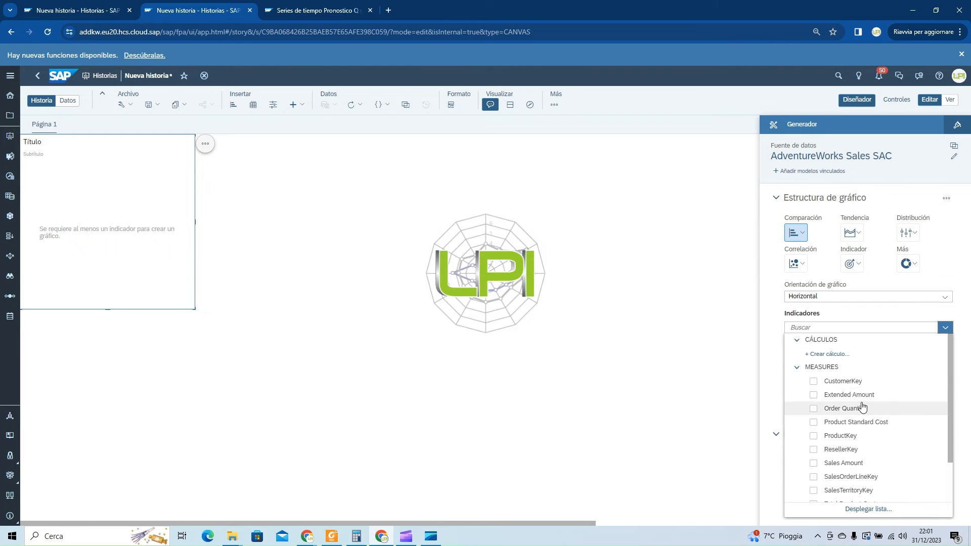
{"action": "left_click", "coordinate": [841, 464]}
{"action": "scroll", "coordinate": [859, 460], "scroll_direction": "down", "scroll_amount": 1}
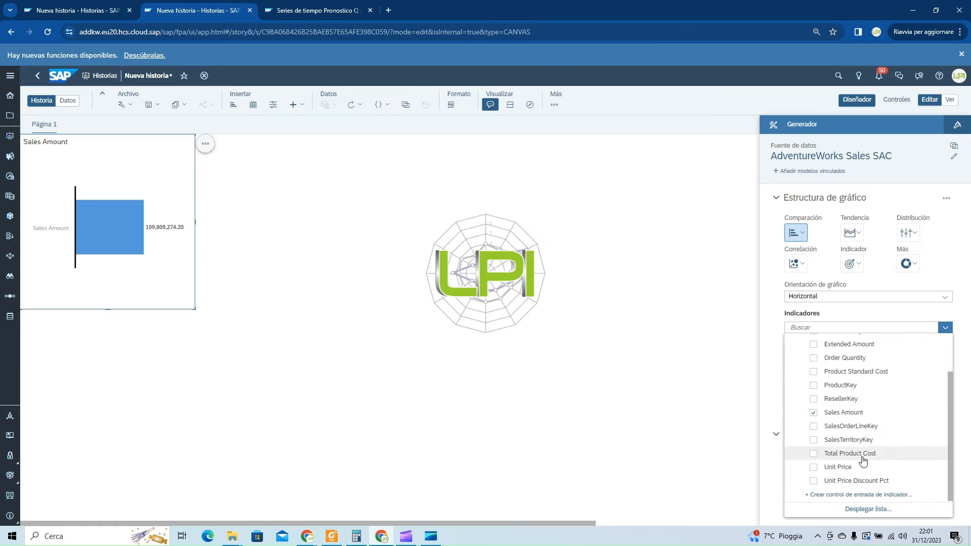
{"action": "left_click", "coordinate": [860, 453]}
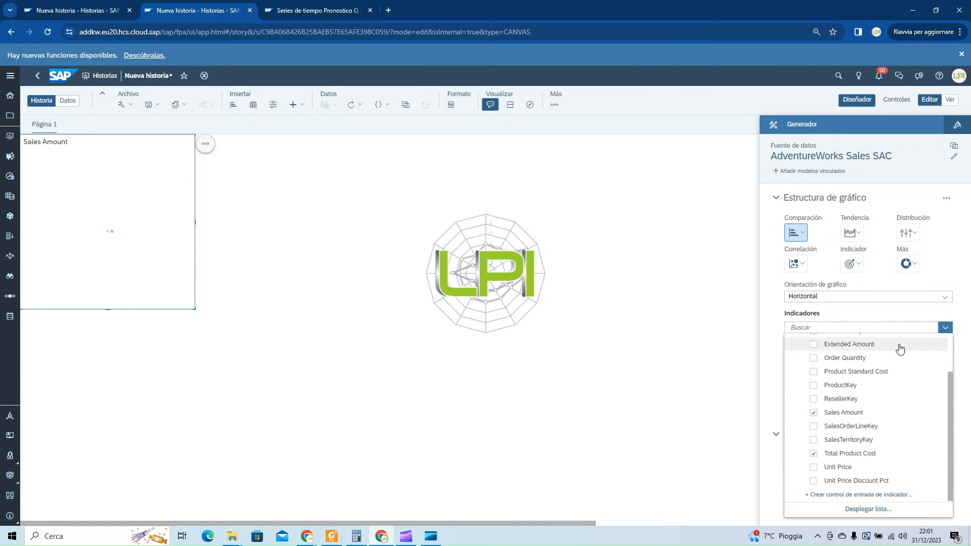
{"action": "left_click", "coordinate": [956, 271]}
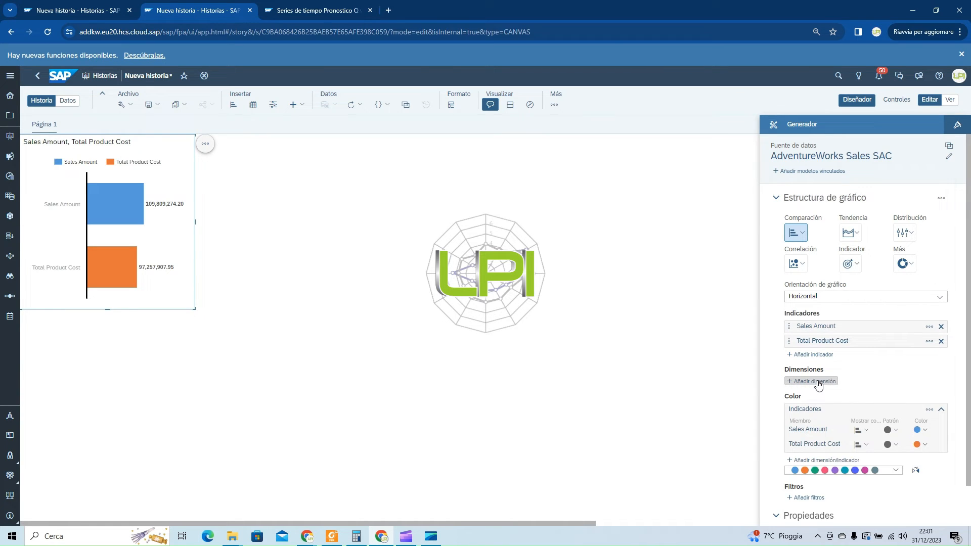
Add DueDateKey as the chart's dimension and set its hierarchy to Nivel 2
{"action": "left_click", "coordinate": [817, 383]}
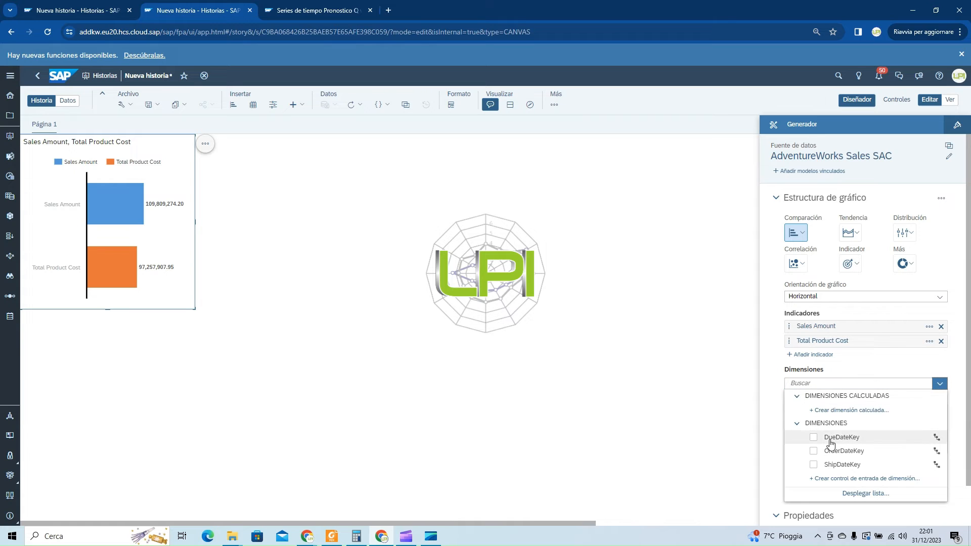
{"action": "left_click", "coordinate": [830, 444]}
{"action": "left_click", "coordinate": [945, 250]}
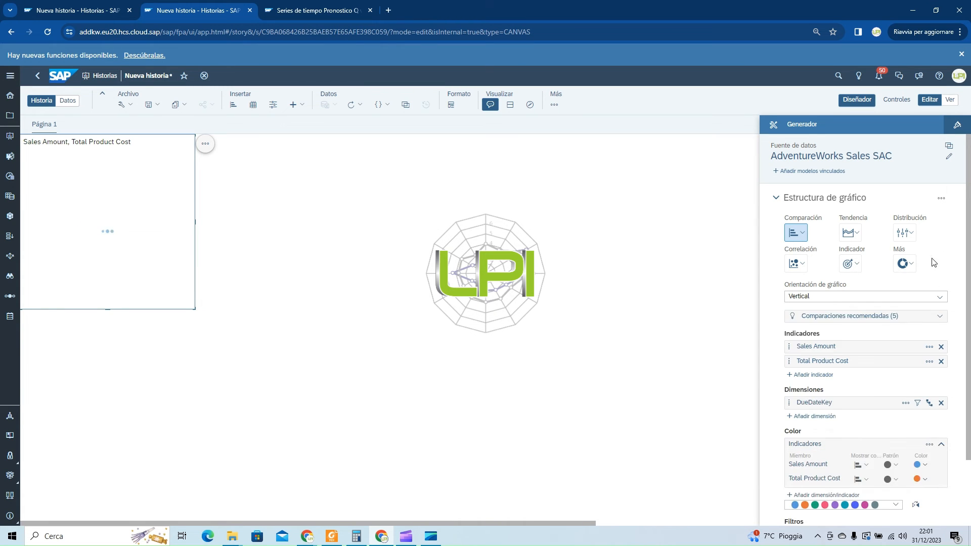
{"action": "left_click", "coordinate": [928, 403]}
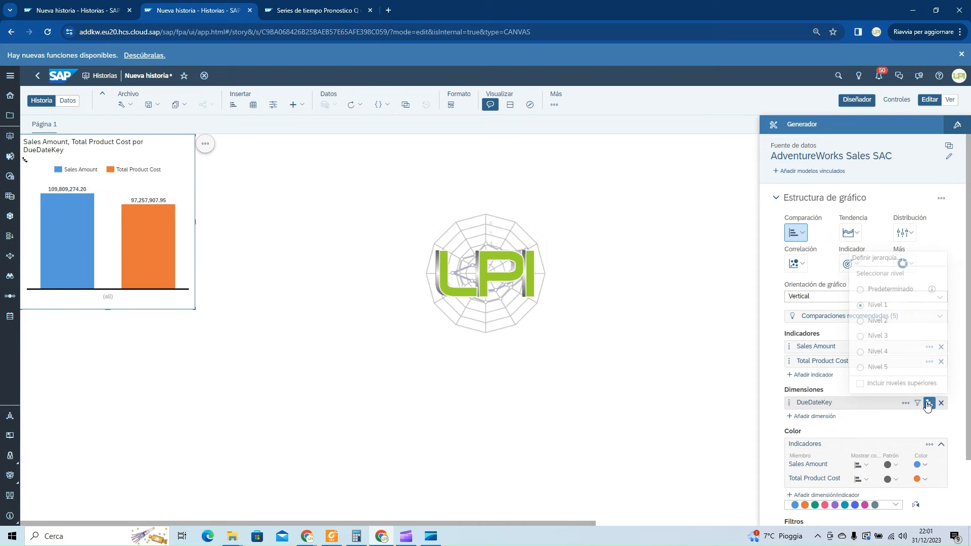
{"action": "left_click", "coordinate": [869, 321]}
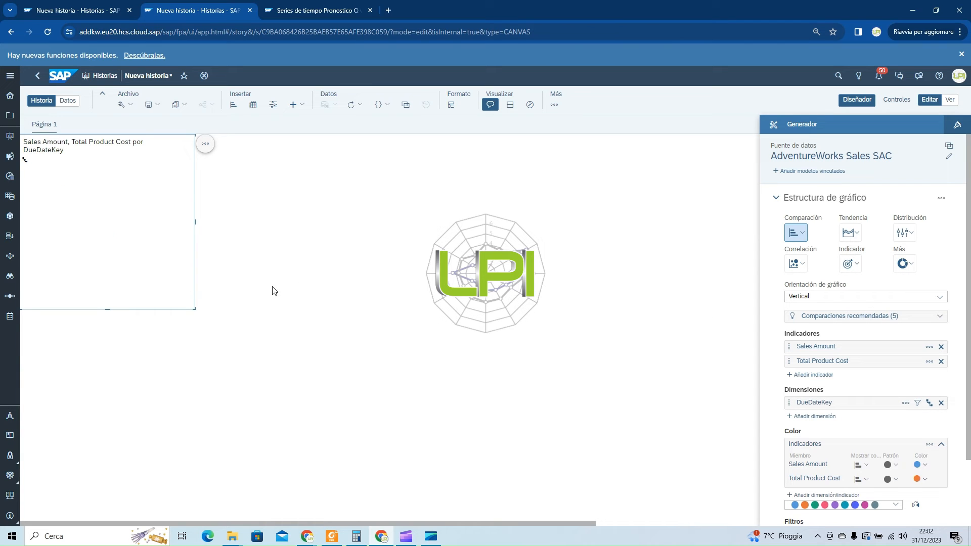
Enlarge the chart so its columns display, and save the story as H_advWorks1 in LPI > Test
{"action": "left_click_drag", "start_coordinate": [195, 308], "coordinate": [336, 316]}
{"action": "left_click", "coordinate": [396, 303]}
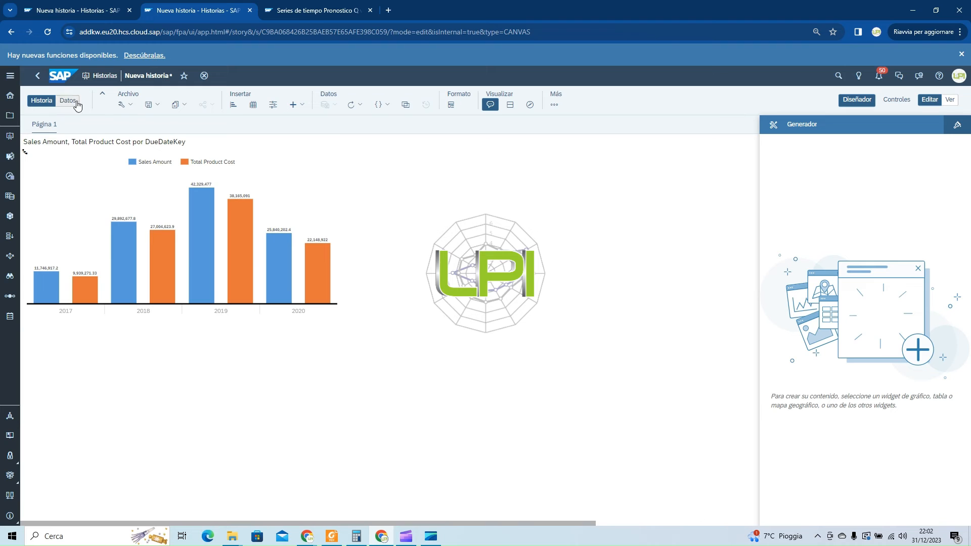
{"action": "left_click", "coordinate": [148, 105]}
{"action": "left_click", "coordinate": [158, 120]}
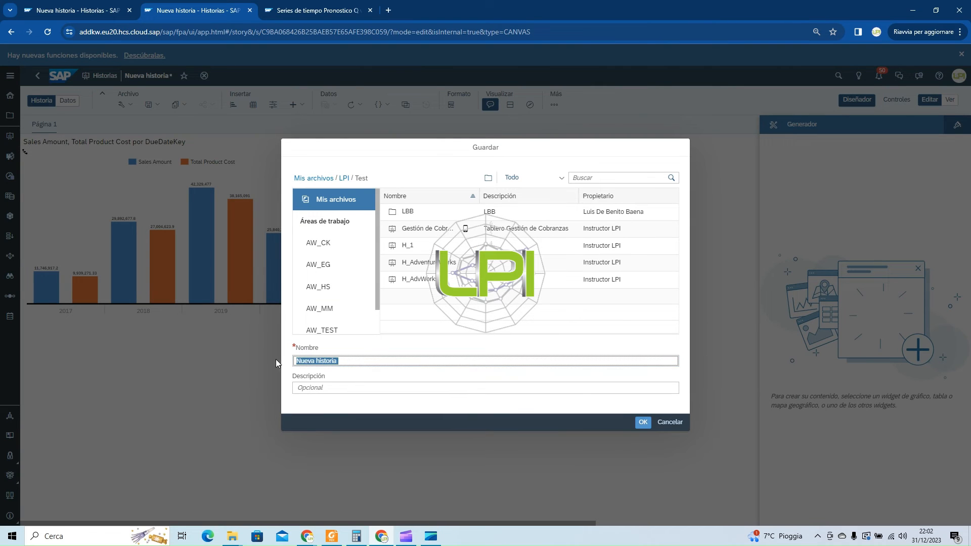
{"action": "type", "text": "H_advWorks1"}
{"action": "key", "text": "Return"}
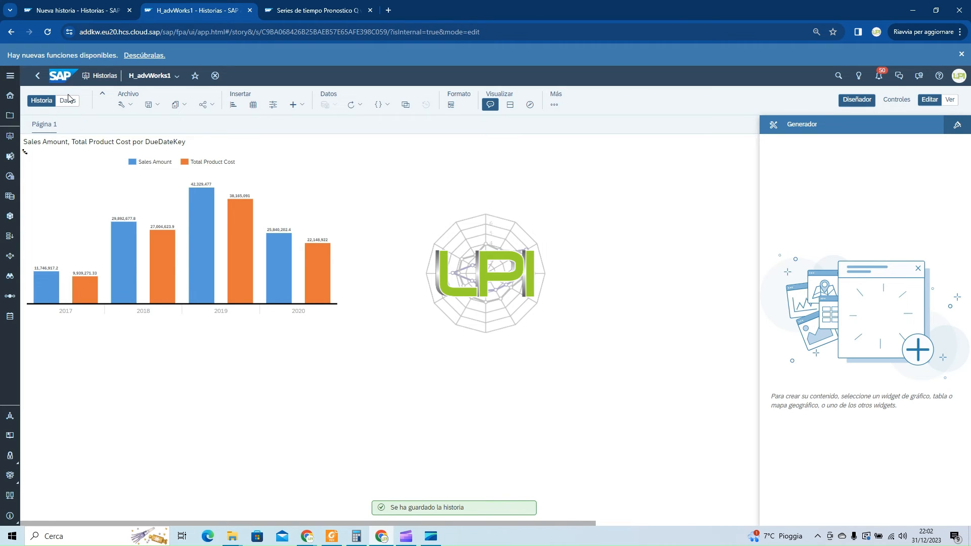
In the story's data view, hide the details and convert AdventureWorks Sales SAC into a public dataset named DS_AdvWorks_Publicos in LPI > Test
{"action": "left_click", "coordinate": [68, 99]}
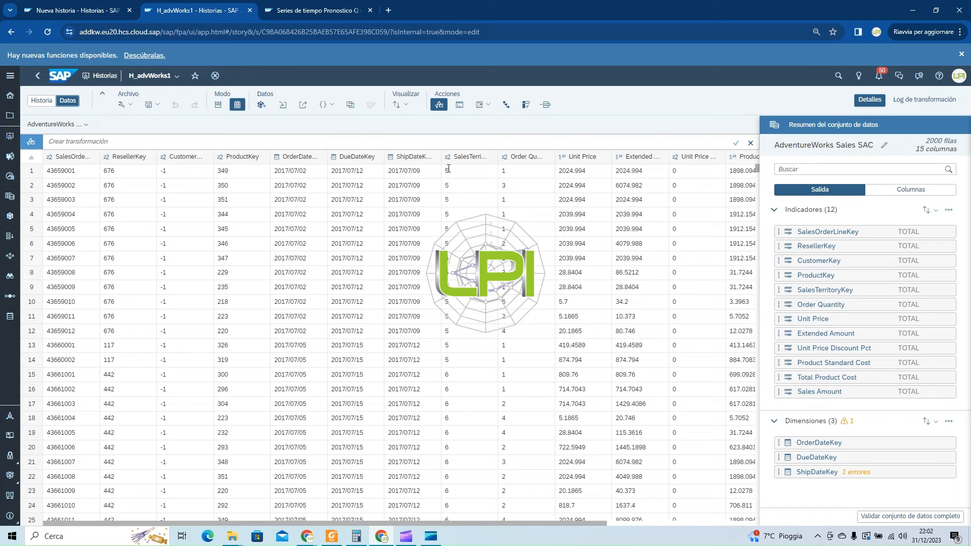
{"action": "left_click", "coordinate": [870, 100]}
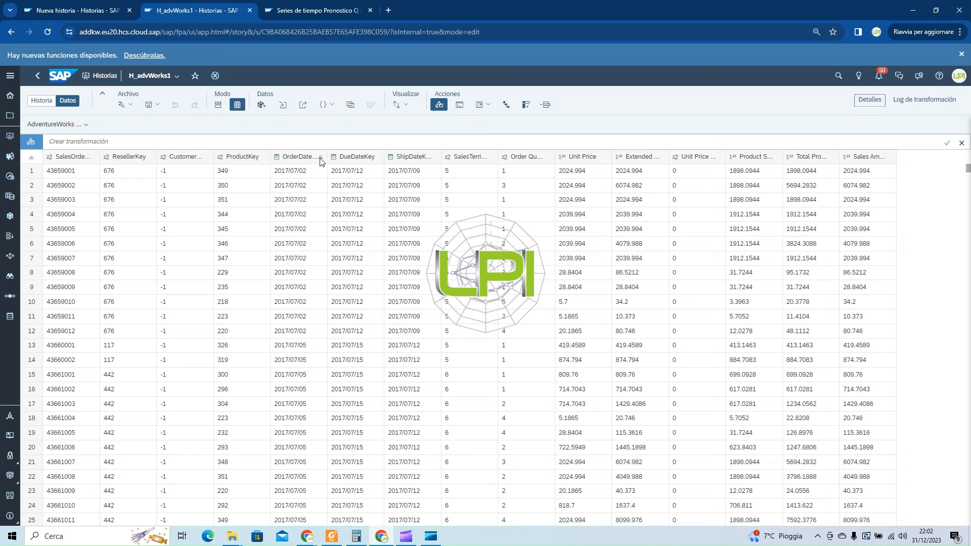
{"action": "left_click", "coordinate": [303, 107]}
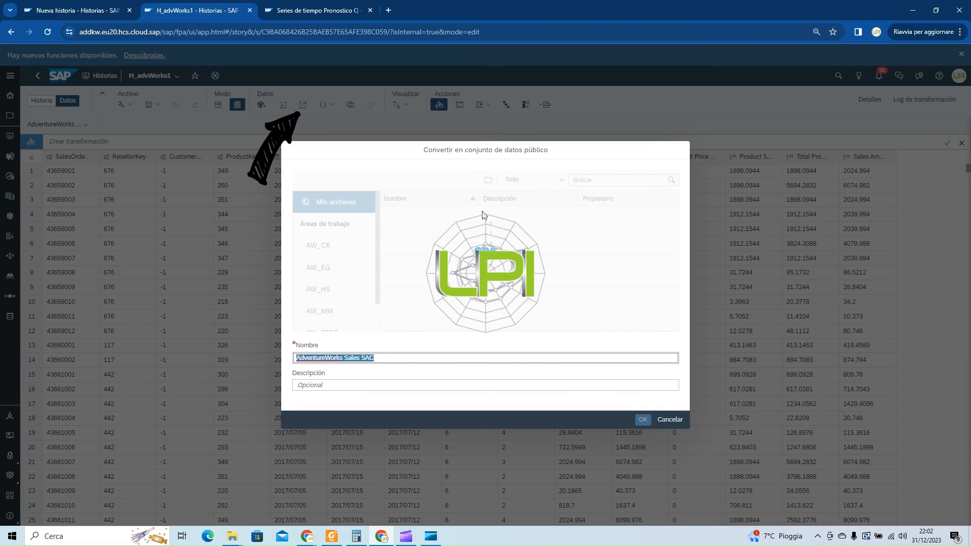
{"action": "left_click", "coordinate": [404, 227]}
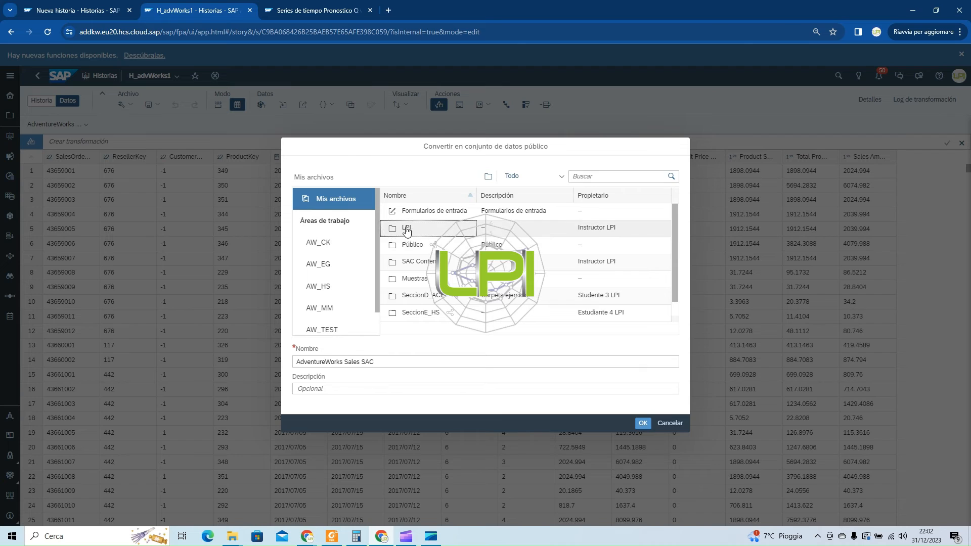
{"action": "left_click", "coordinate": [407, 299]}
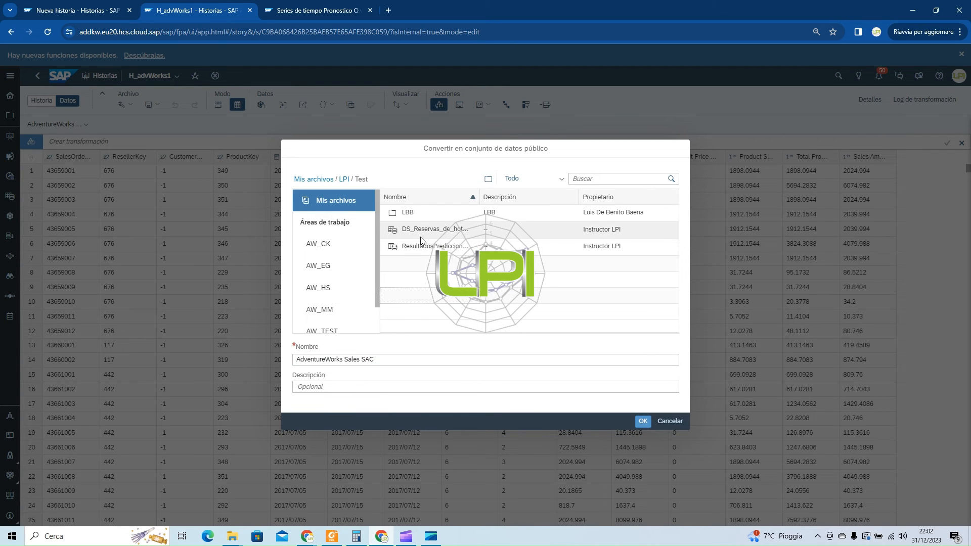
{"action": "left_click", "coordinate": [439, 360]}
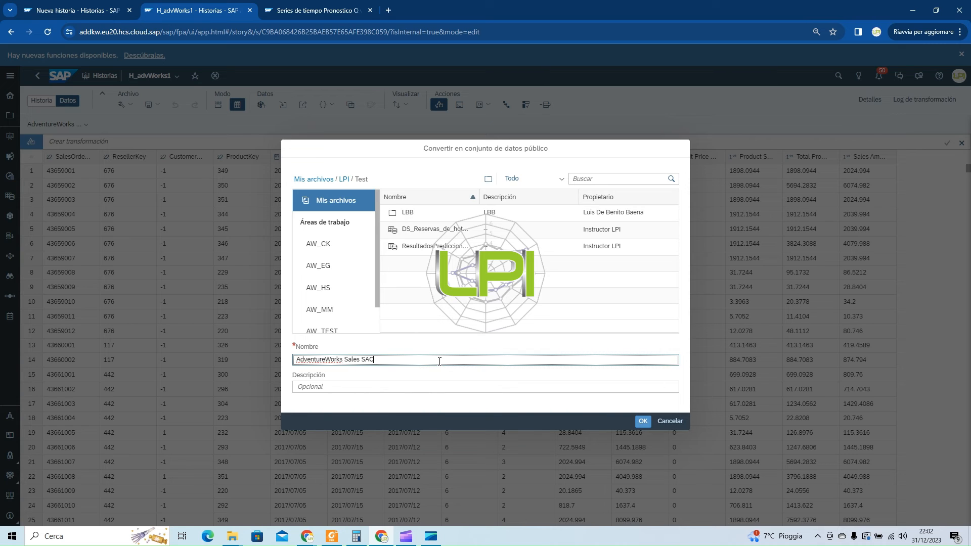
{"action": "key", "text": "BackSpace"}
{"action": "key", "text": "BackSpace"}
{"action": "key", "text": "BackSpace"}
{"action": "key", "text": "BackSpace"}
{"action": "key", "text": "BackSpace"}
{"action": "key", "text": "BackSpace"}
{"action": "key", "text": "BackSpace"}
{"action": "key", "text": "BackSpace"}
{"action": "key", "text": "BackSpace"}
{"action": "key", "text": "BackSpace"}
{"action": "key", "text": "BackSpace"}
{"action": "key", "text": "BackSpace"}
{"action": "key", "text": "BackSpace"}
{"action": "key", "text": "BackSpace"}
{"action": "key", "text": "BackSpace"}
{"action": "key", "text": "BackSpace"}
{"action": "key", "text": "BackSpace"}
{"action": "key", "text": "BackSpace"}
{"action": "key", "text": "BackSpace"}
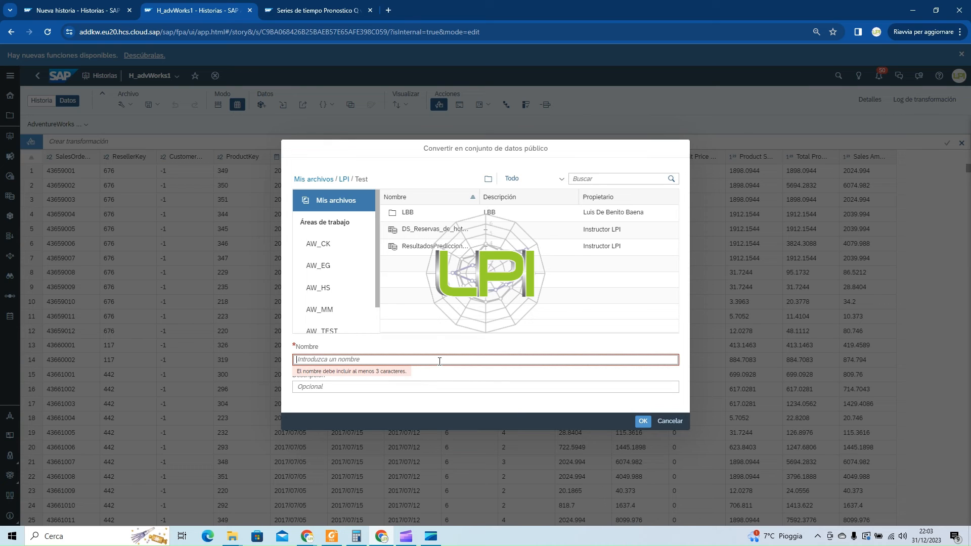
{"action": "type", "text": "DS_AdvWord"}
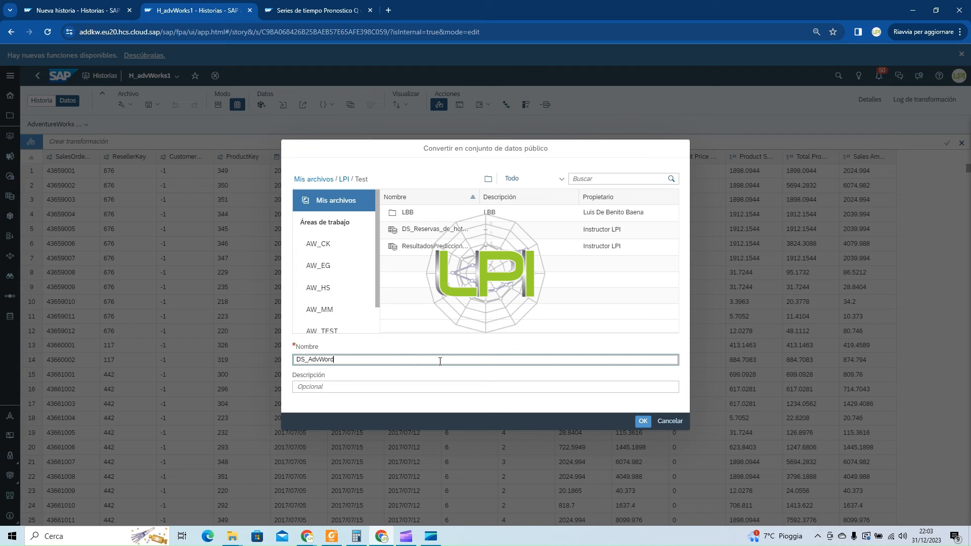
{"action": "key", "text": "BackSpace"}
{"action": "key", "text": "Return"}
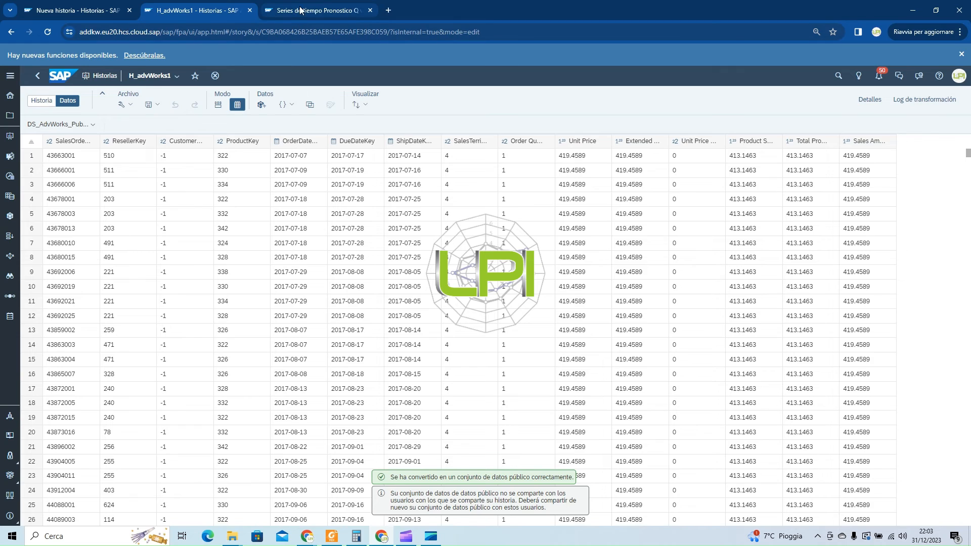
From the files browser tab, open the DS_AdvWorks_Publicos dataset in LPI > Test and accept the dependency and sample data notices
{"action": "left_click", "coordinate": [303, 10]}
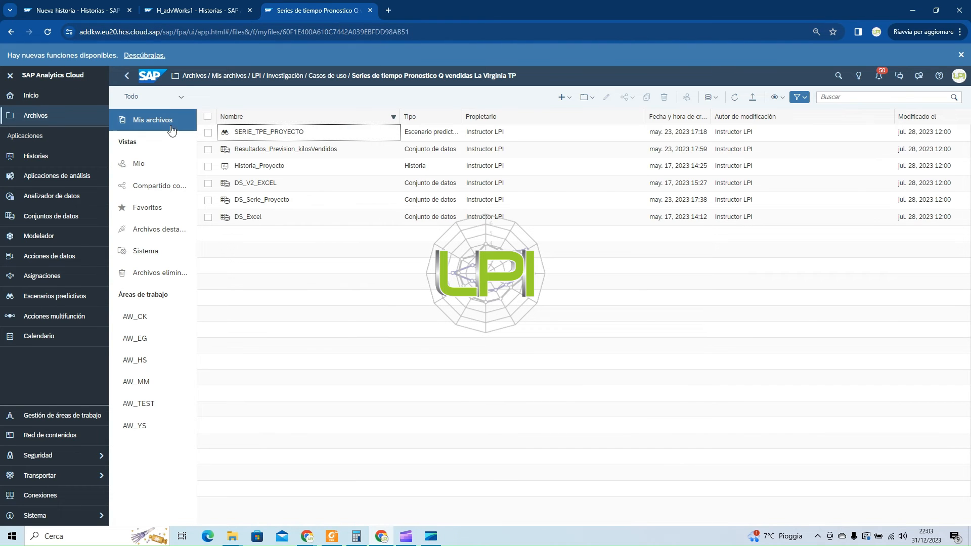
{"action": "left_click", "coordinate": [195, 76]}
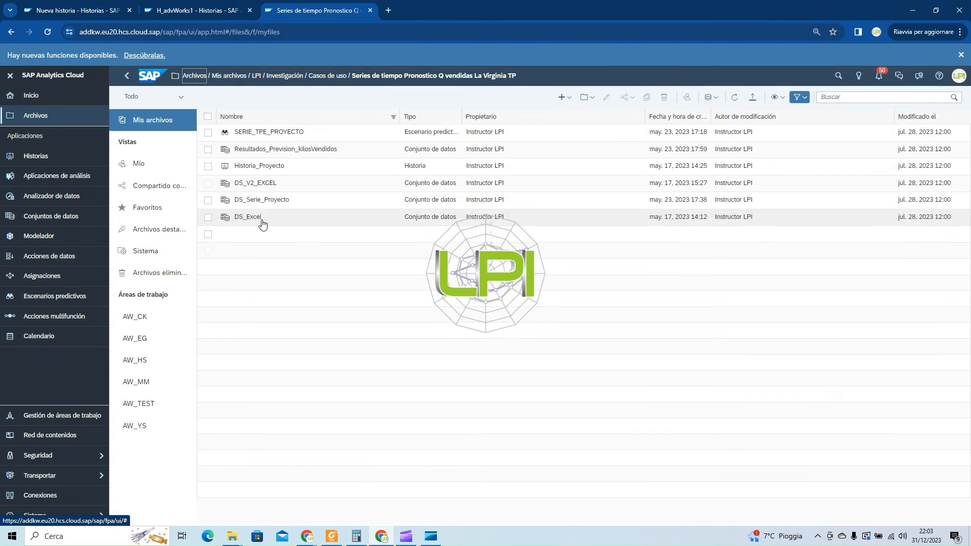
{"action": "left_click", "coordinate": [241, 237]}
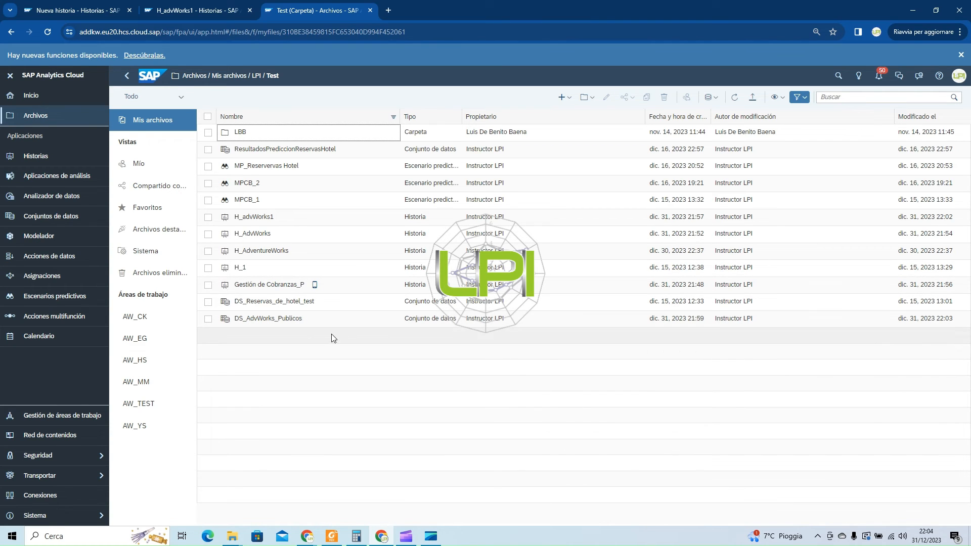
{"action": "left_click", "coordinate": [287, 319]}
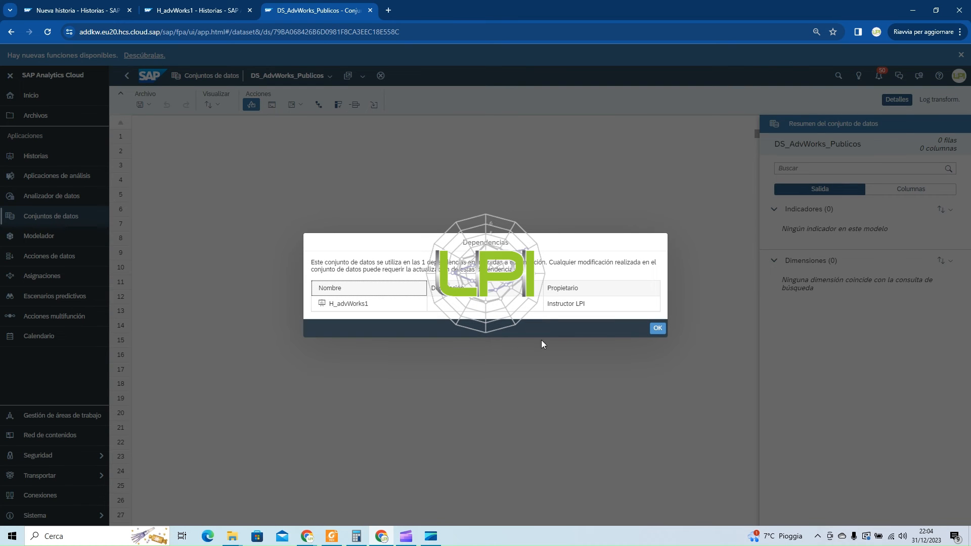
{"action": "left_click", "coordinate": [657, 328]}
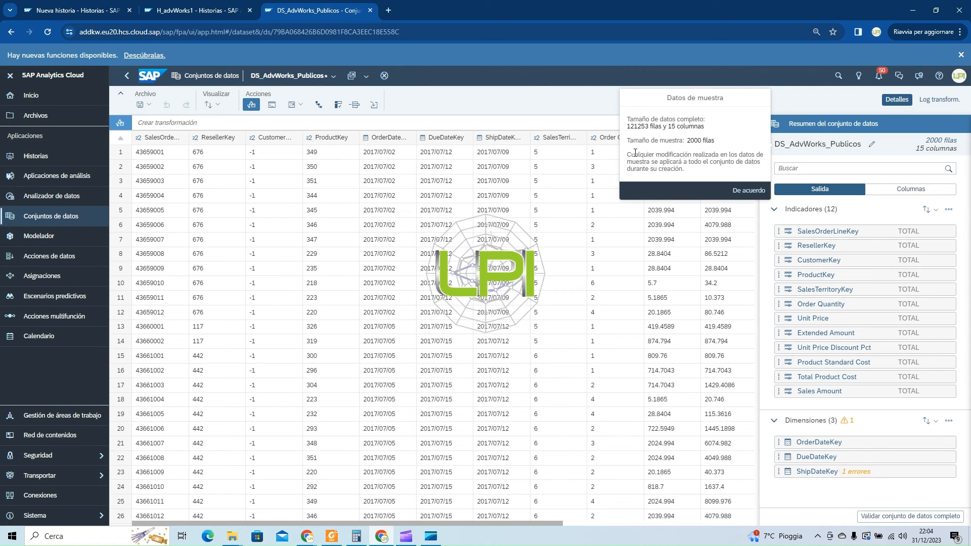
{"action": "left_click", "coordinate": [748, 191]}
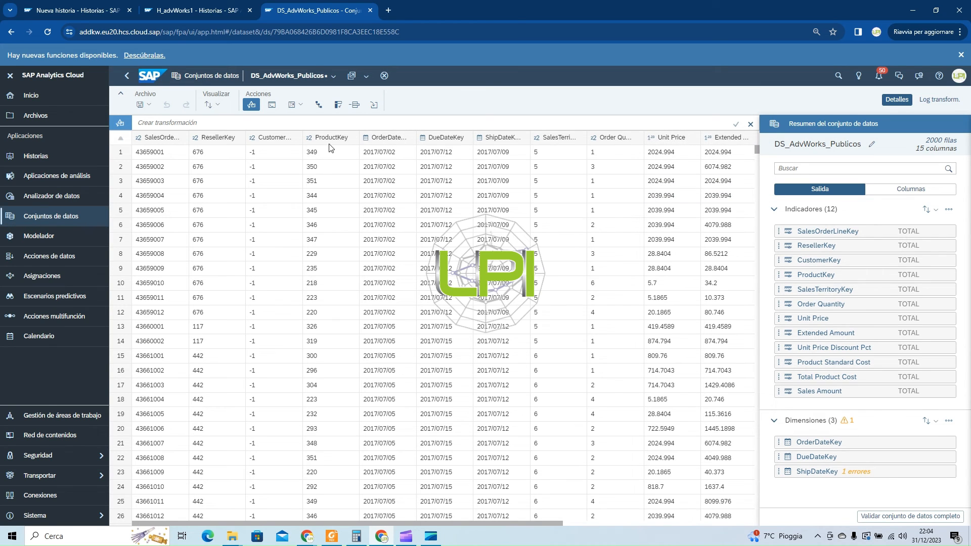
Duplicate the OrderDateKey column in the dataset
{"action": "left_click", "coordinate": [377, 138]}
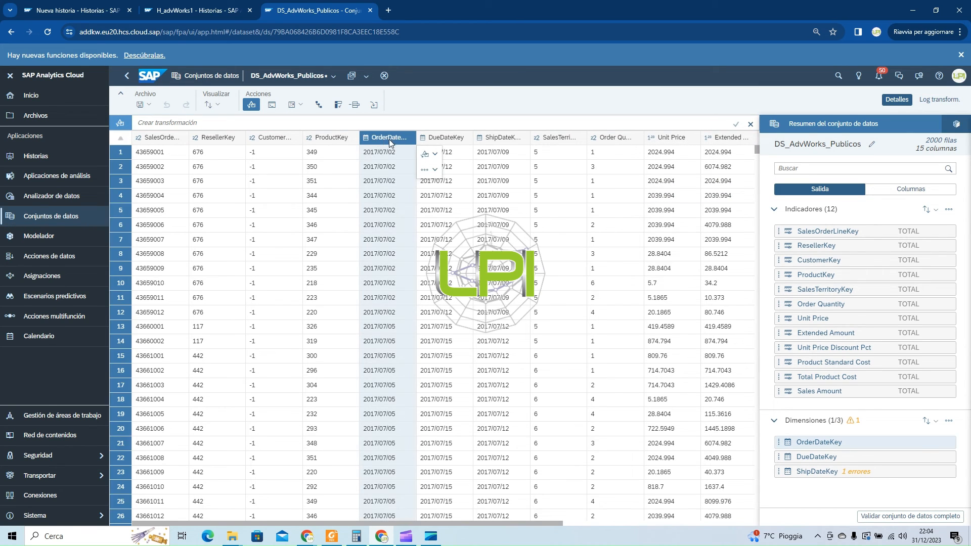
{"action": "left_click", "coordinate": [435, 155]}
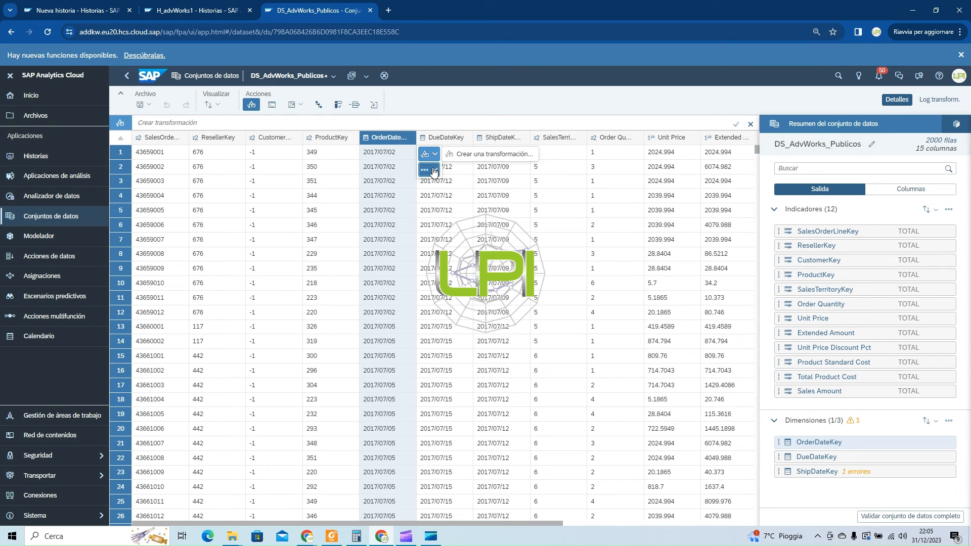
{"action": "mouse_move", "coordinate": [433, 169]}
{"action": "left_click", "coordinate": [477, 170]}
{"action": "left_click", "coordinate": [477, 171]}
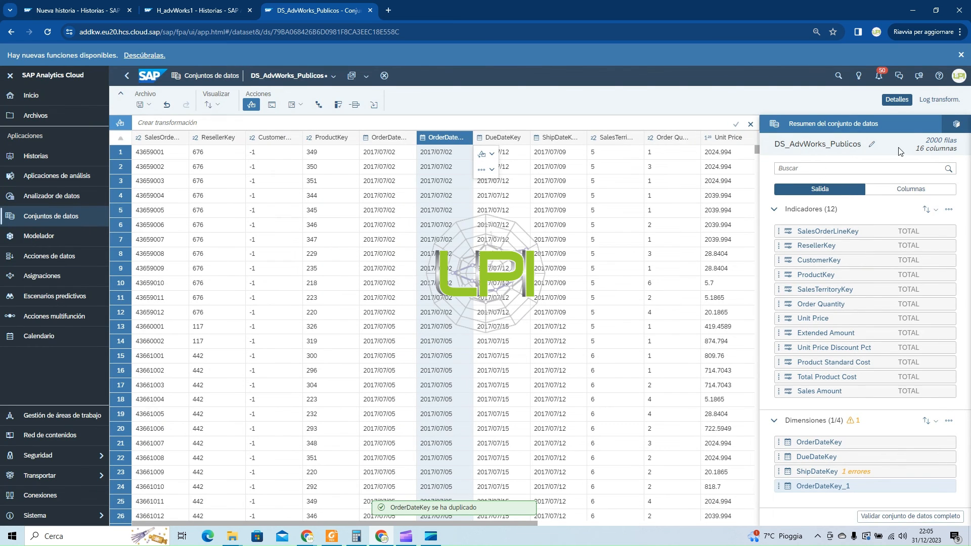
Rename the duplicated OrderDateKey column to Año in its details
{"action": "left_click", "coordinate": [956, 130]}
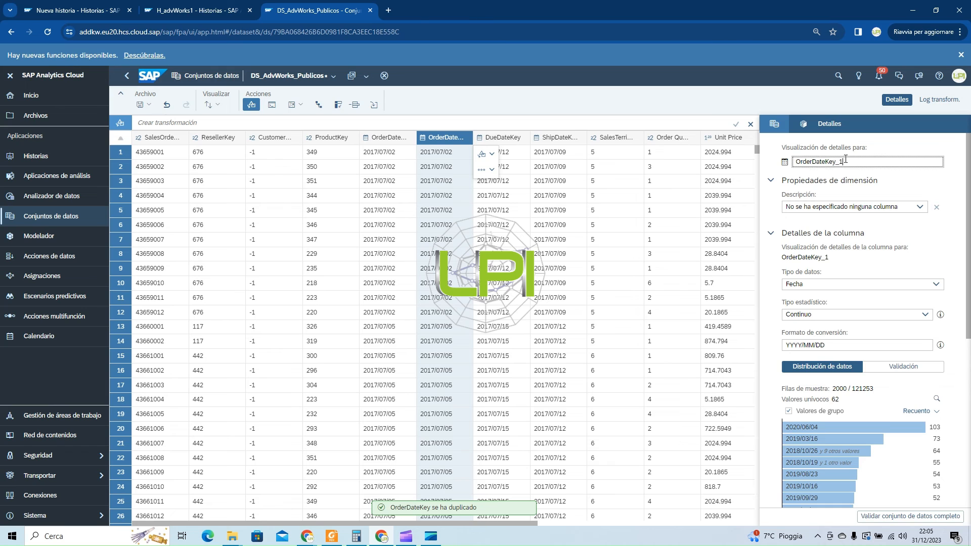
{"action": "left_click_drag", "start_coordinate": [843, 161], "coordinate": [783, 161]}
{"action": "type", "text": "Año"}
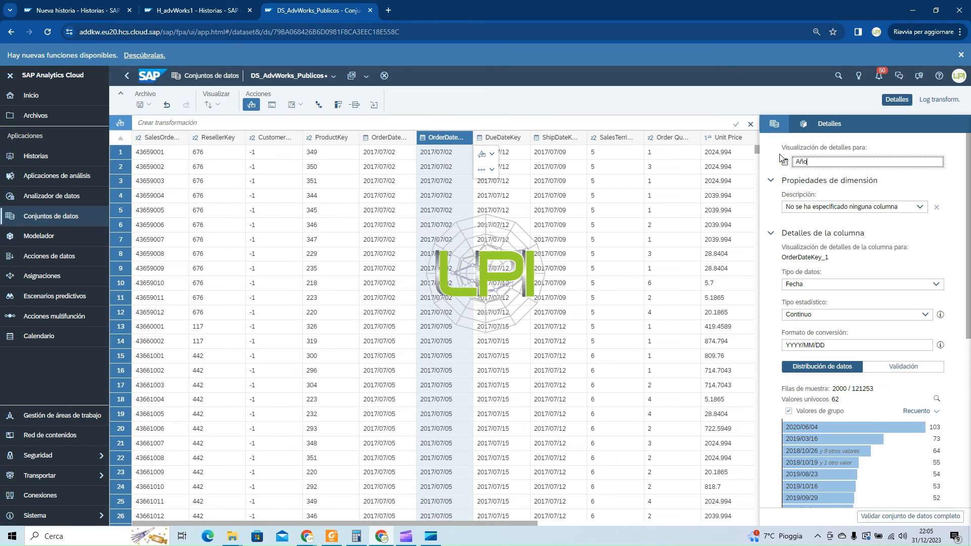
{"action": "left_click", "coordinate": [462, 140]}
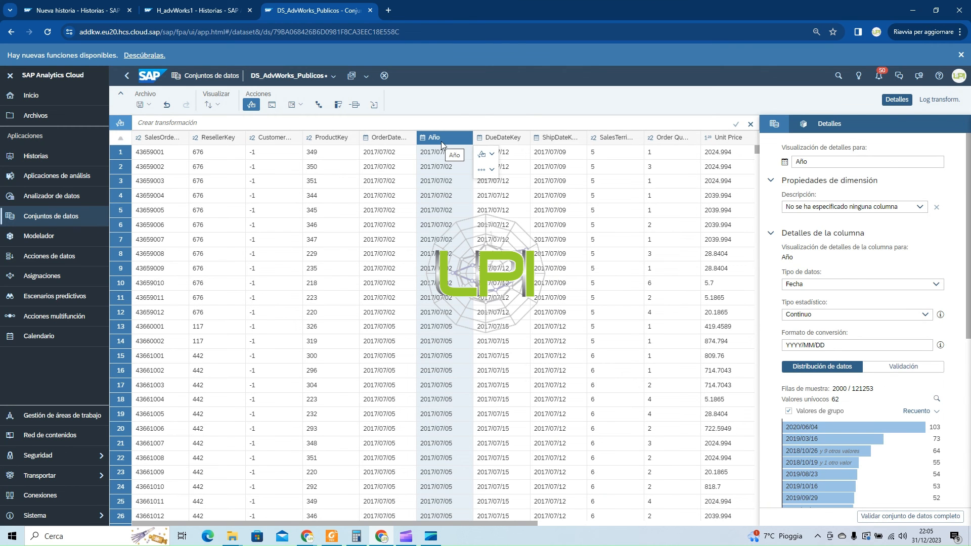
Start a new custom expression for the dataset and enter the column reference [Año]
{"action": "left_click", "coordinate": [274, 111]}
{"action": "left_click", "coordinate": [274, 109]}
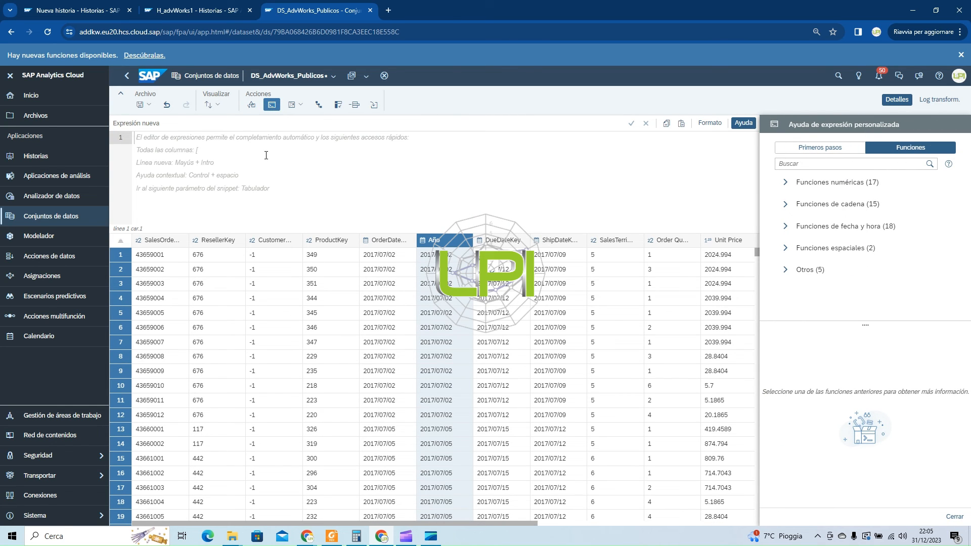
{"action": "type", "text": "A"}
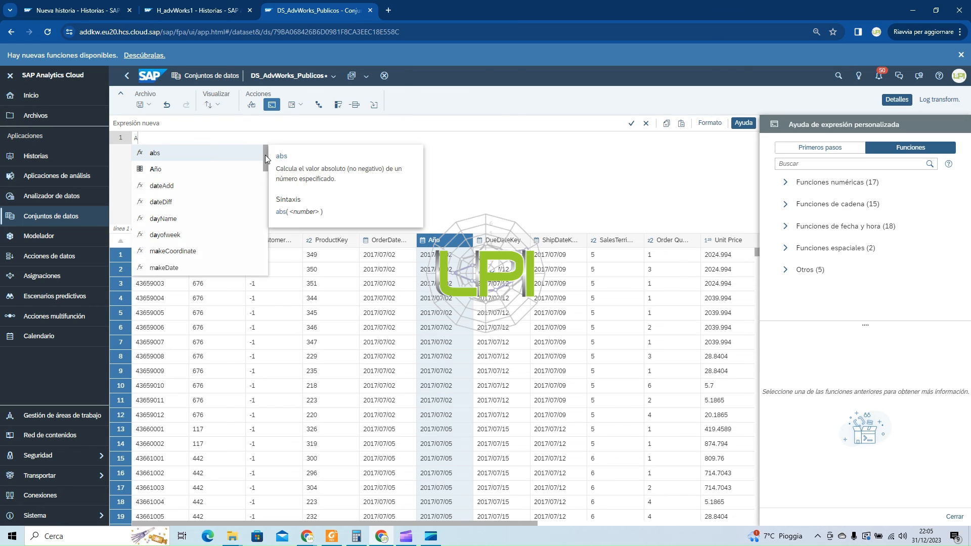
{"action": "type", "text": "ñ"}
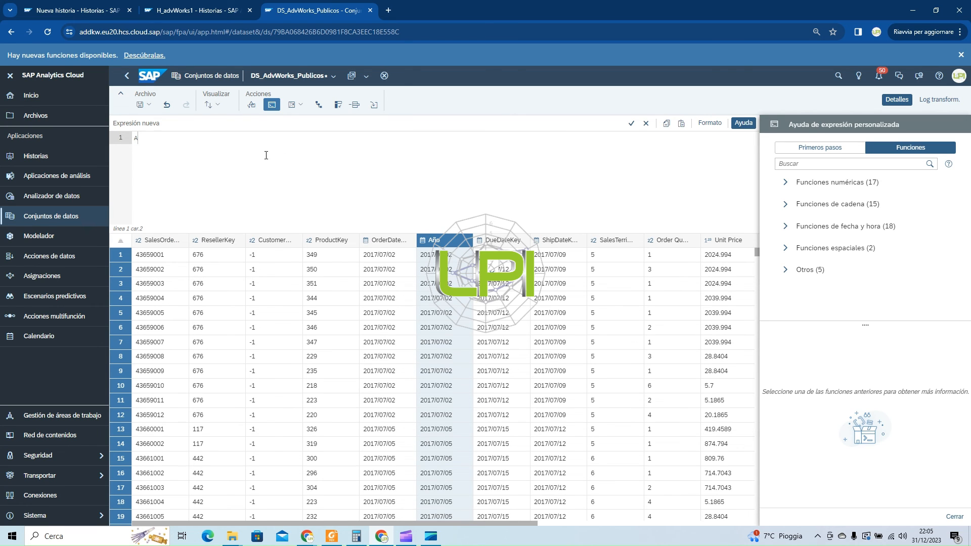
{"action": "type", "text": "ño"}
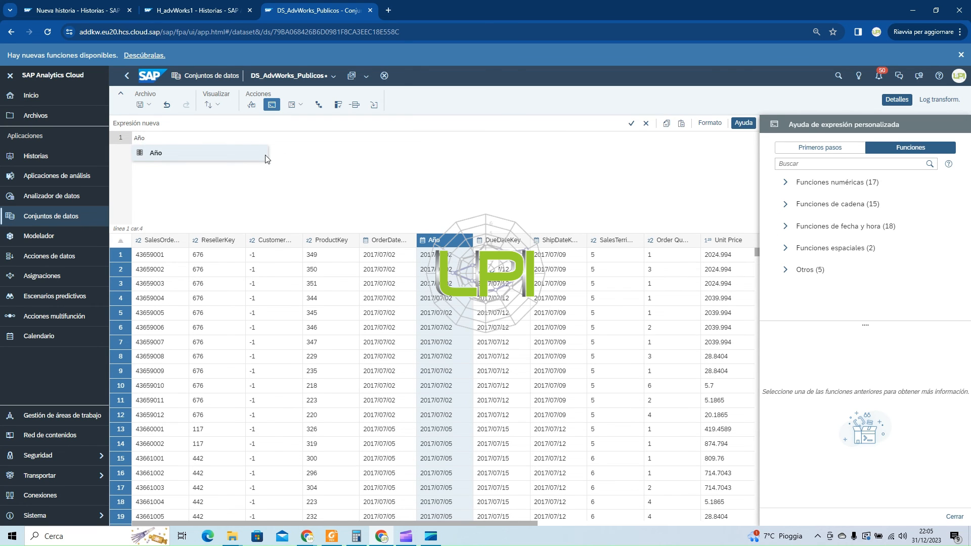
{"action": "left_click", "coordinate": [169, 153]}
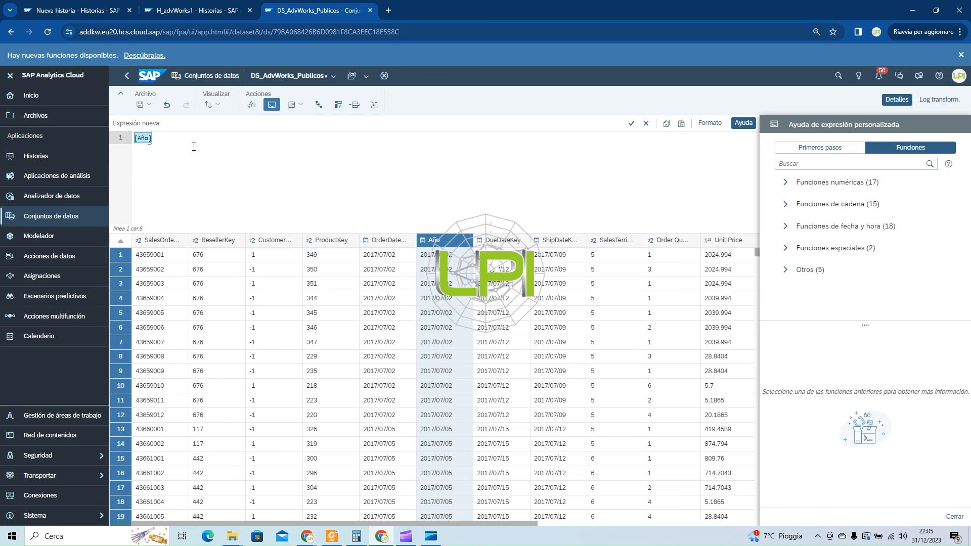
Examine the numeric, string, date and time, spatial and other function groups in the custom expression help
{"action": "left_click", "coordinate": [742, 123]}
{"action": "left_click", "coordinate": [785, 182]}
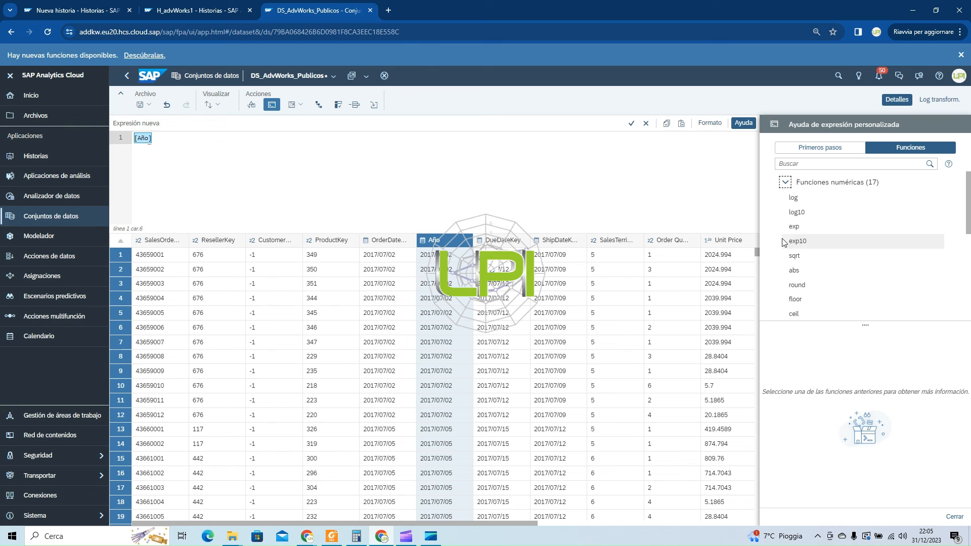
{"action": "left_click", "coordinate": [785, 182]}
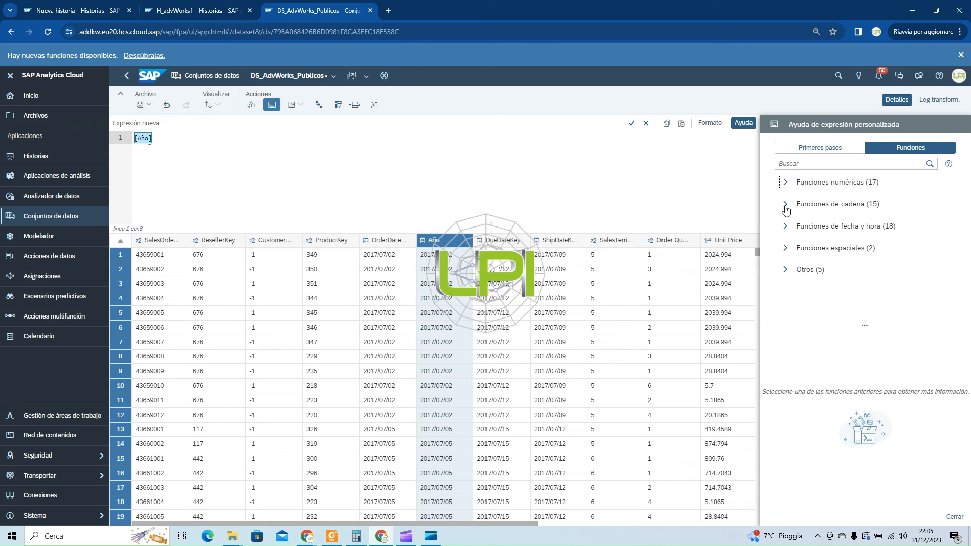
{"action": "left_click", "coordinate": [788, 205]}
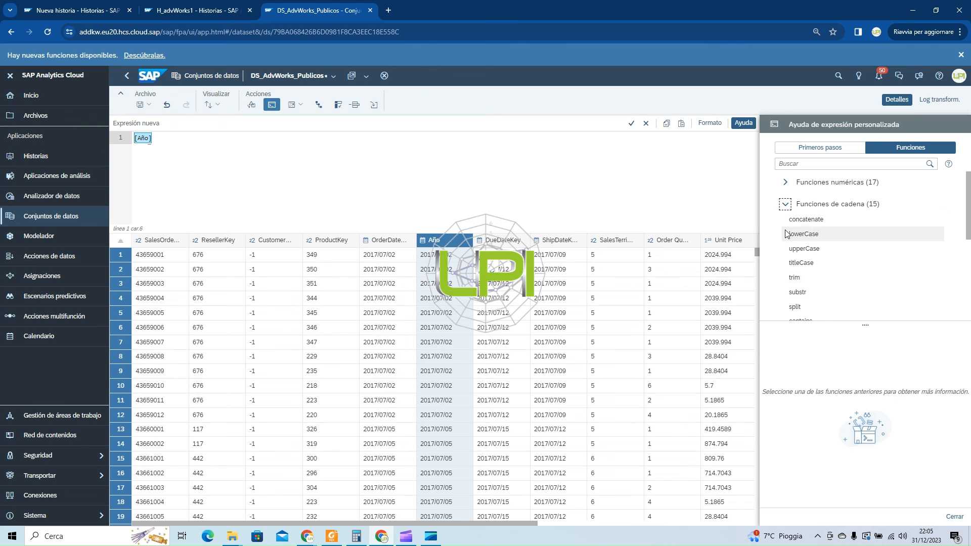
{"action": "left_click", "coordinate": [784, 204]}
{"action": "left_click", "coordinate": [784, 226]}
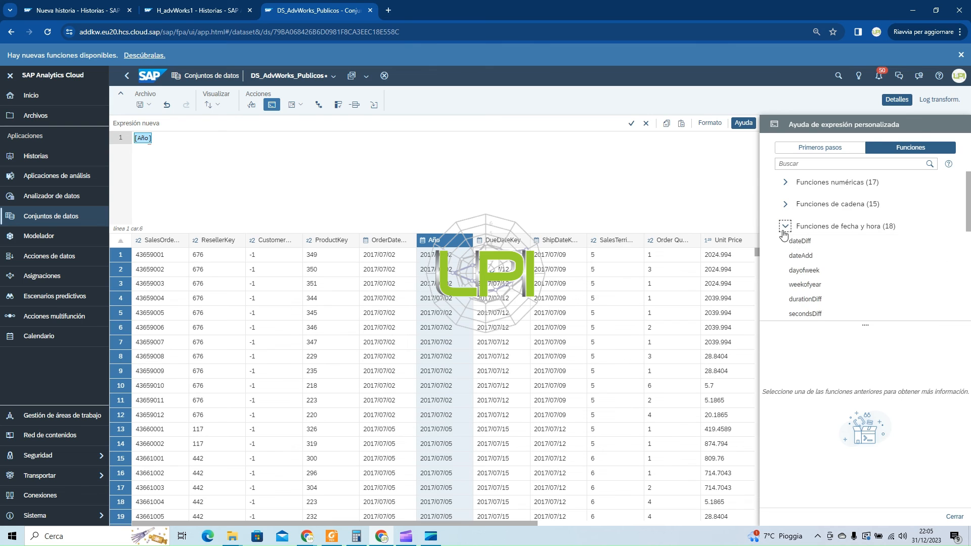
{"action": "left_click", "coordinate": [784, 228]}
{"action": "left_click", "coordinate": [785, 249]}
{"action": "left_click", "coordinate": [785, 250]}
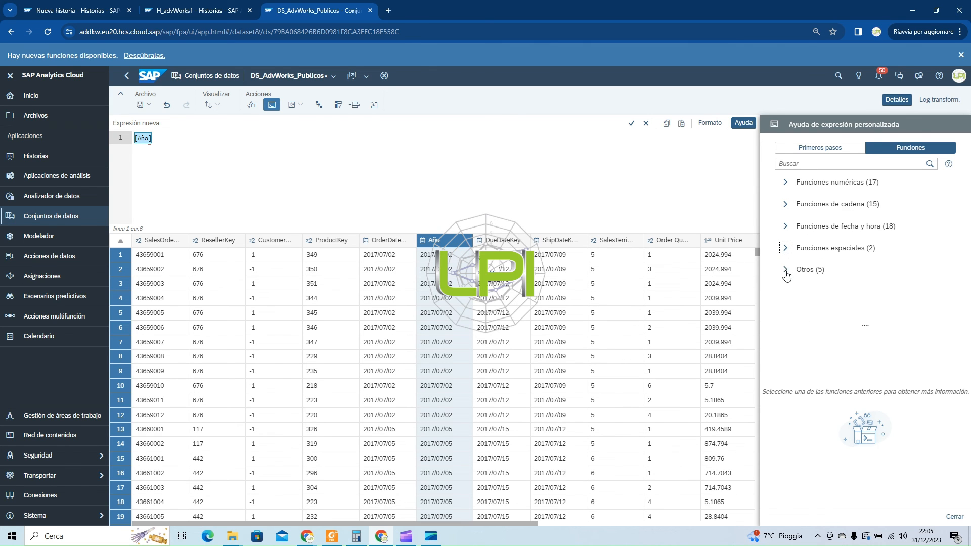
{"action": "left_click", "coordinate": [789, 271]}
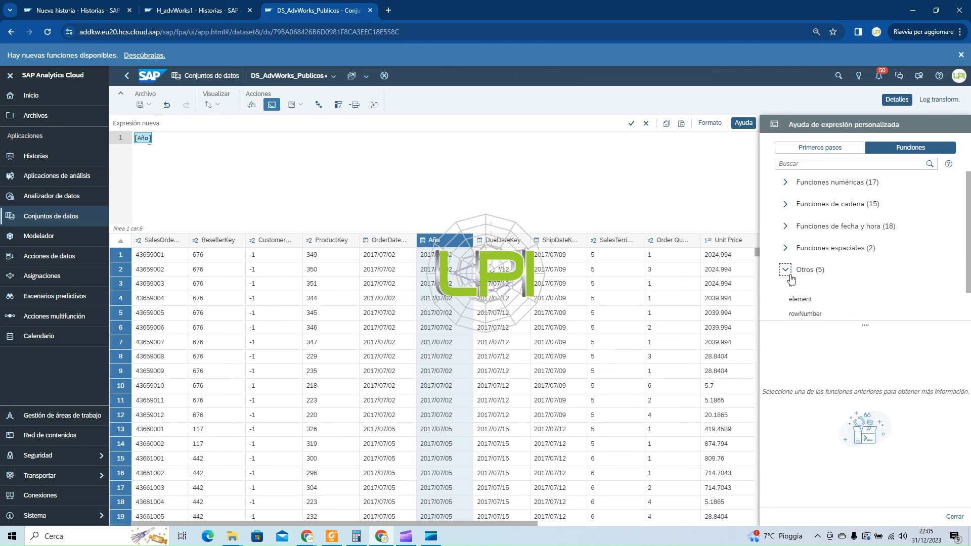
Complete the custom expression as [Año]=extractYear([OrderDateKey]), run it on the dataset and close the expression editor
{"action": "left_click", "coordinate": [787, 270]}
{"action": "left_click", "coordinate": [218, 147]}
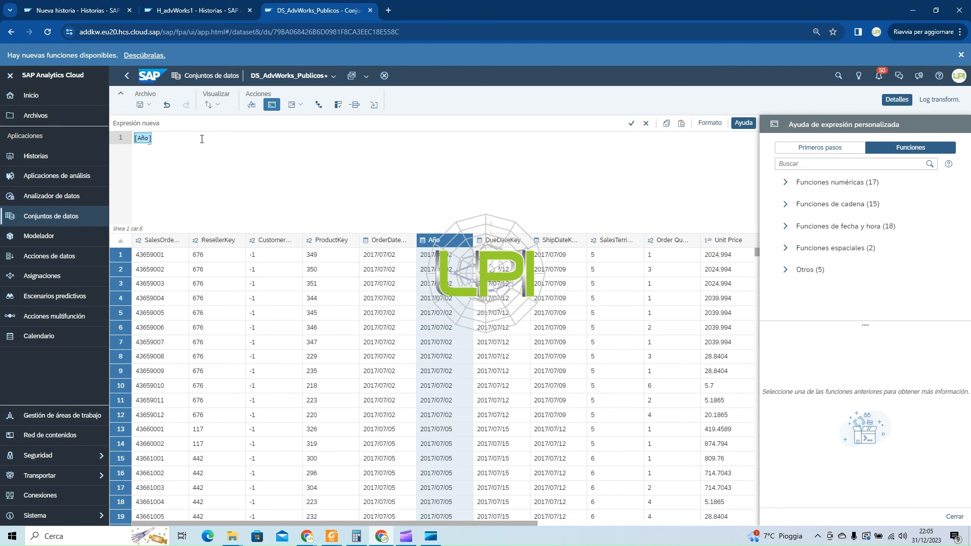
{"action": "type", "text": "=extra"}
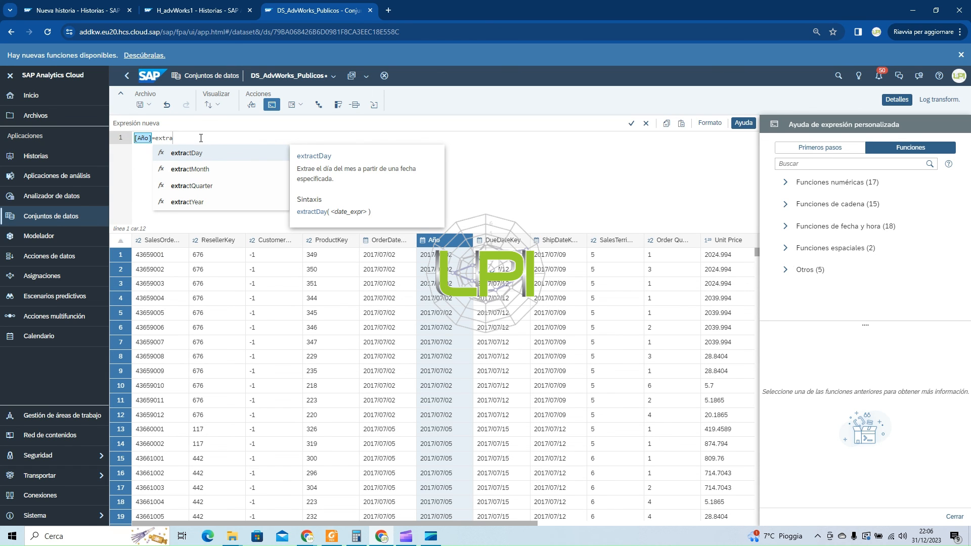
{"action": "type", "text": "ct"}
{"action": "left_click", "coordinate": [205, 201]}
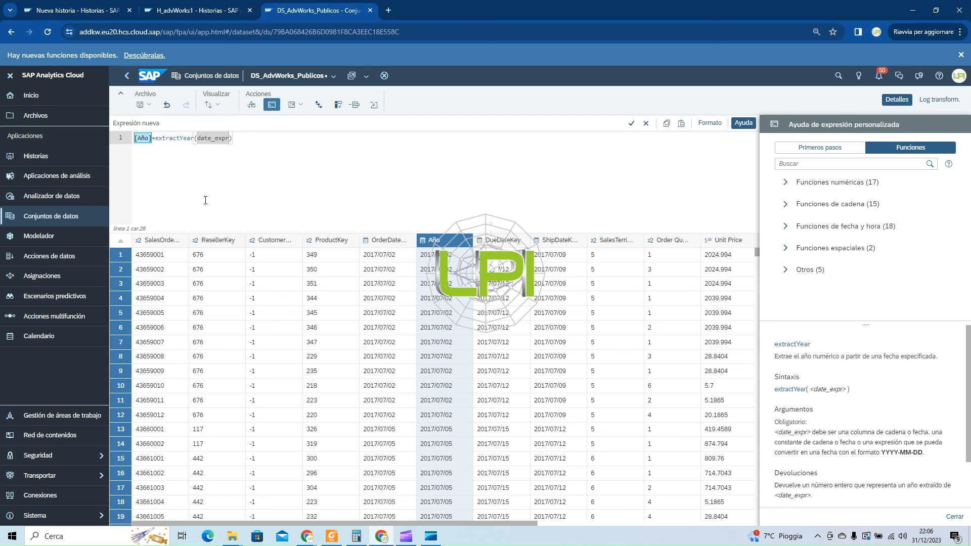
{"action": "type", "text": "order"}
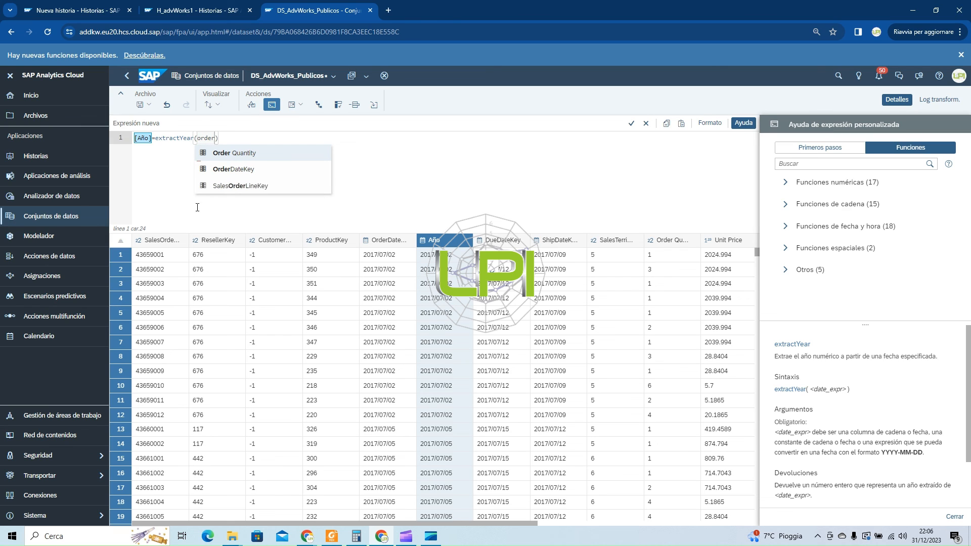
{"action": "left_click", "coordinate": [255, 170]}
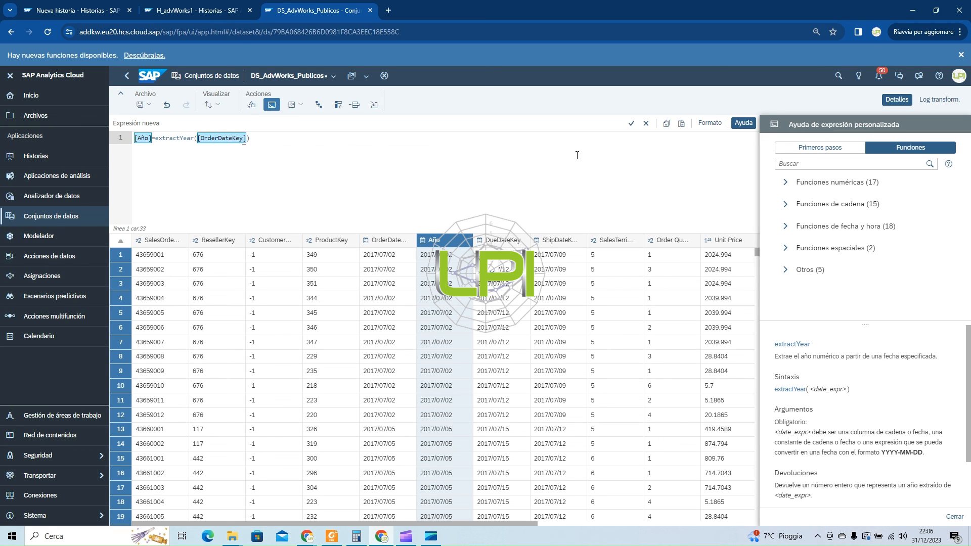
{"action": "left_click", "coordinate": [631, 123]}
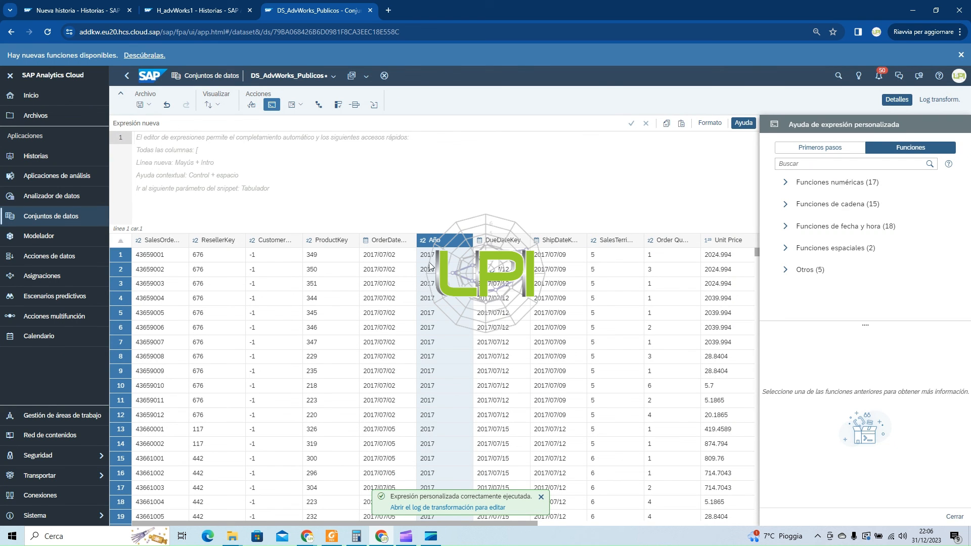
{"action": "left_click", "coordinate": [280, 107]}
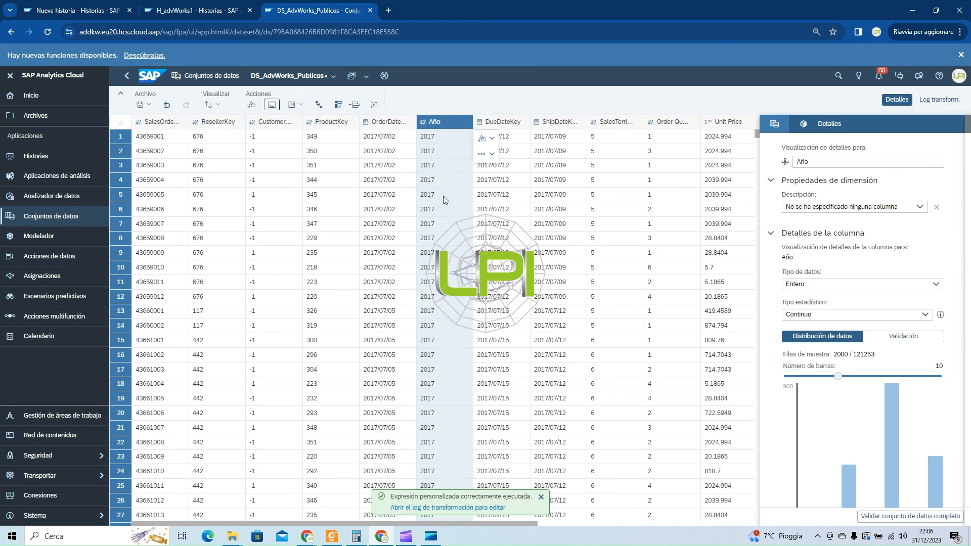